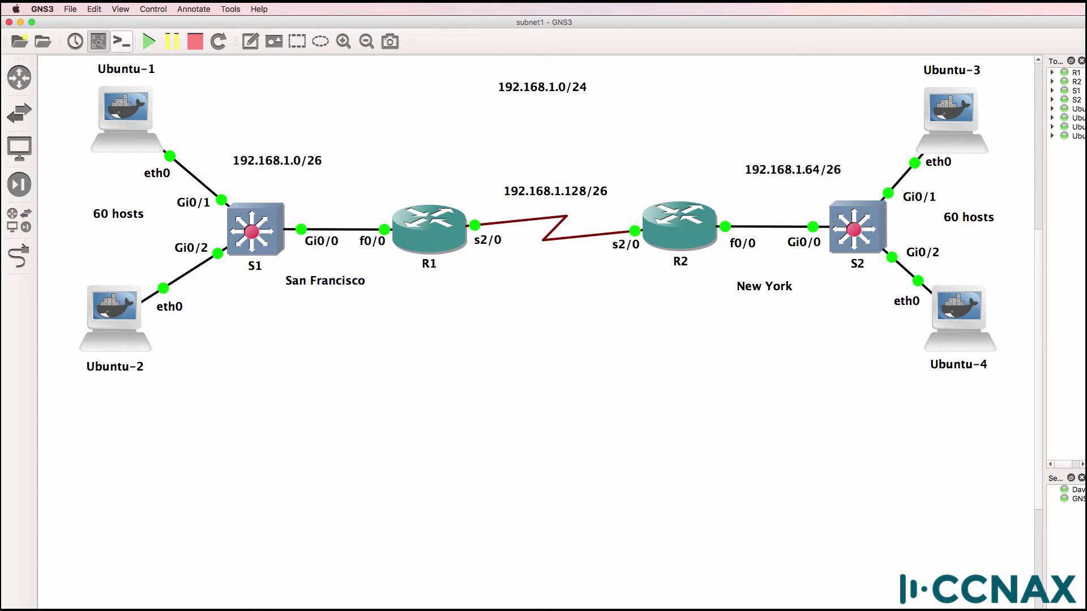
Open a telnet console to router R1 from the GNS3 topology
mouse_move(261, 226)
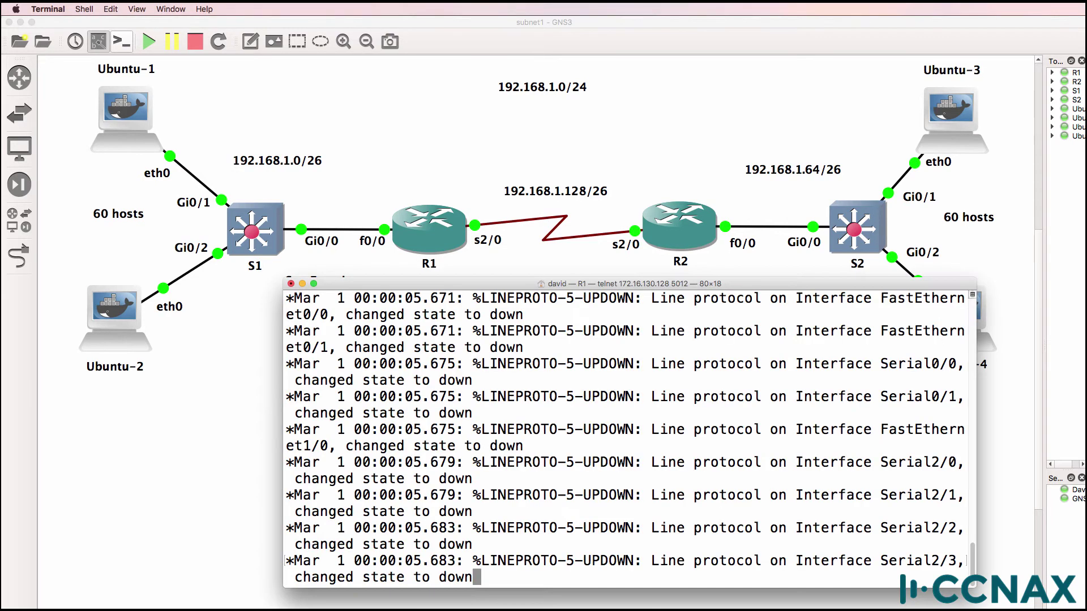
Enter configuration mode on R1 and enable interface f0/0 with no shut
key("Return")
key("Return")
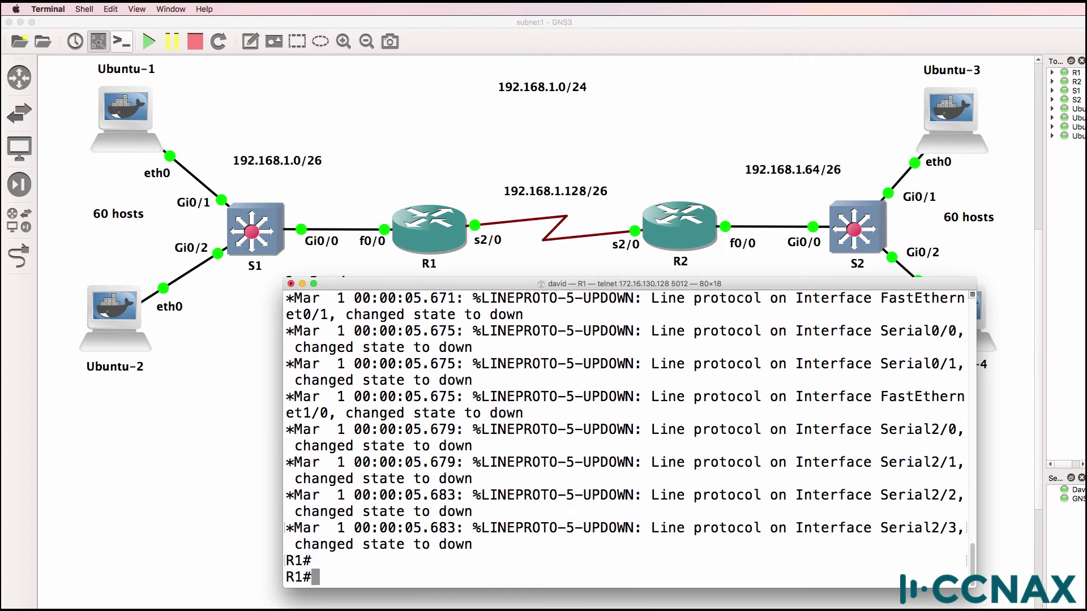
type("conf t")
key("Return")
type("int f0/0")
key("Return")
type("no shut")
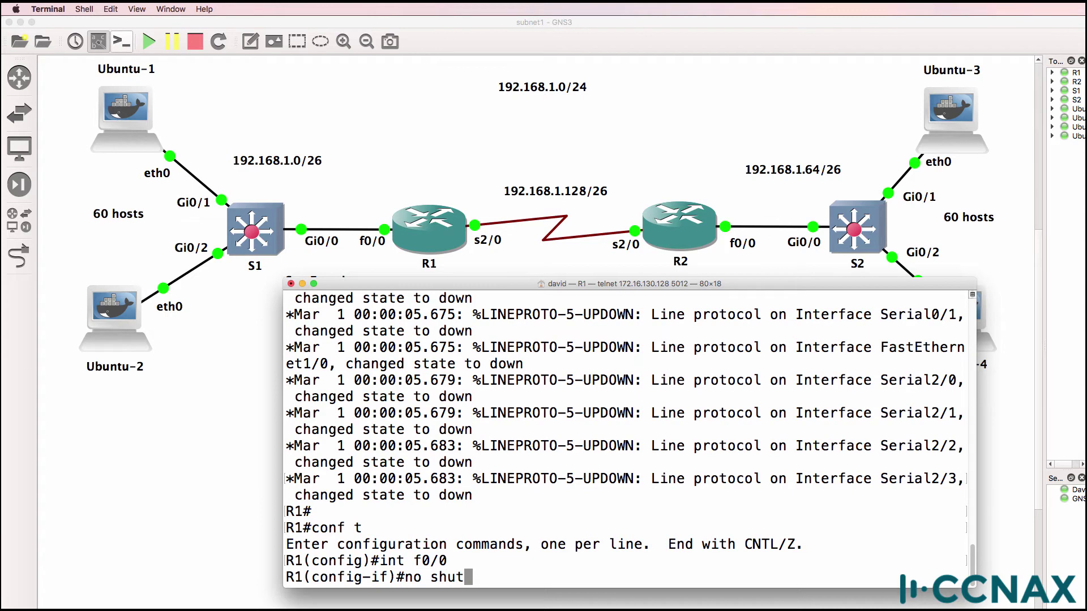
key("Return")
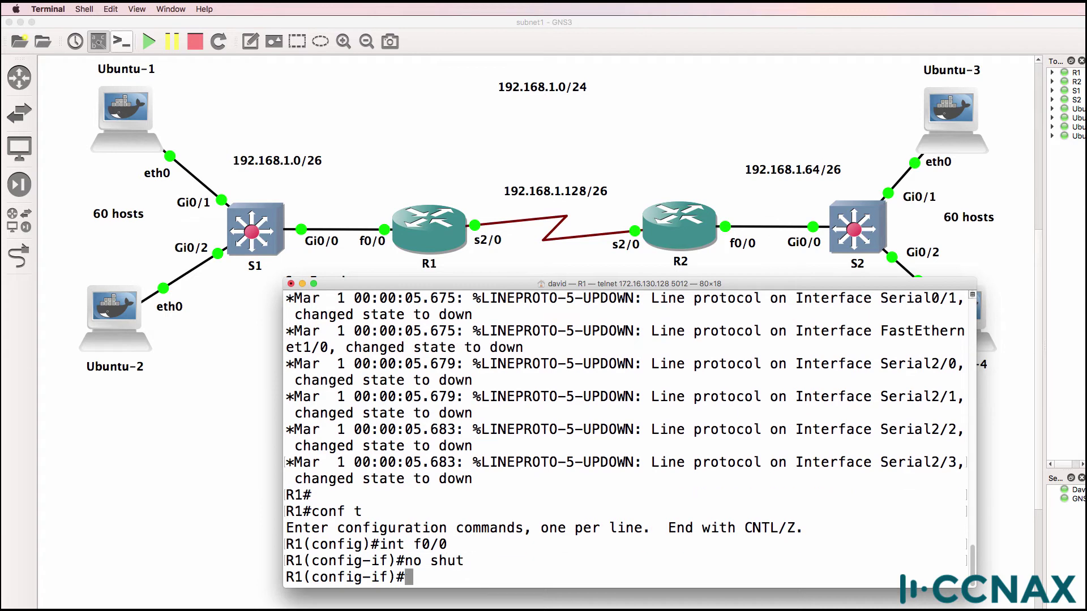
key("Return")
Begin the f0/0 ip address command with 192.168.1
type("ip add")
key("Tab")
type("192.168.1")
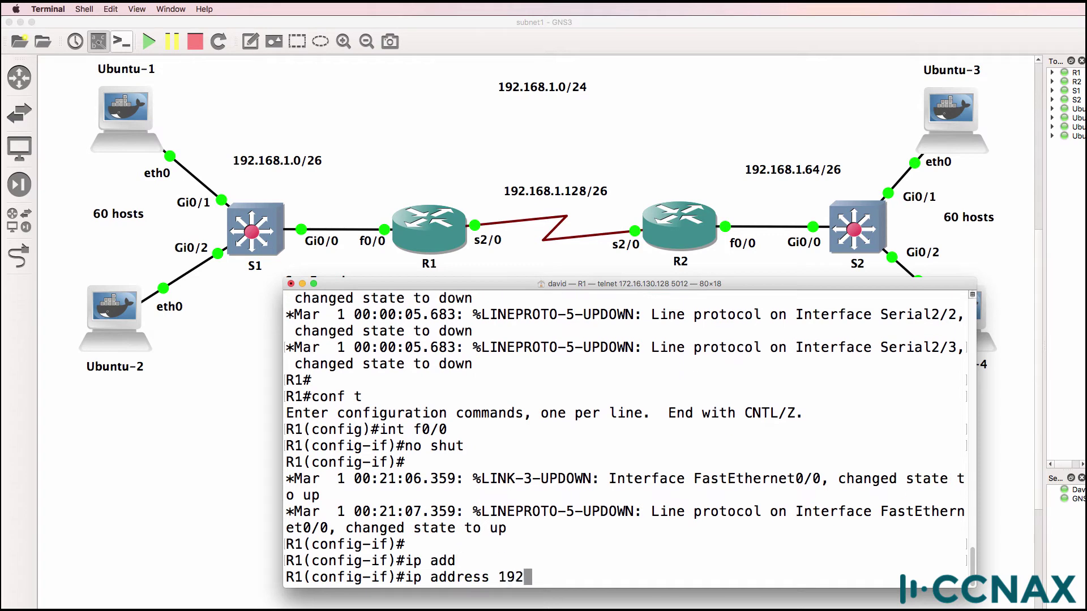
type(".")
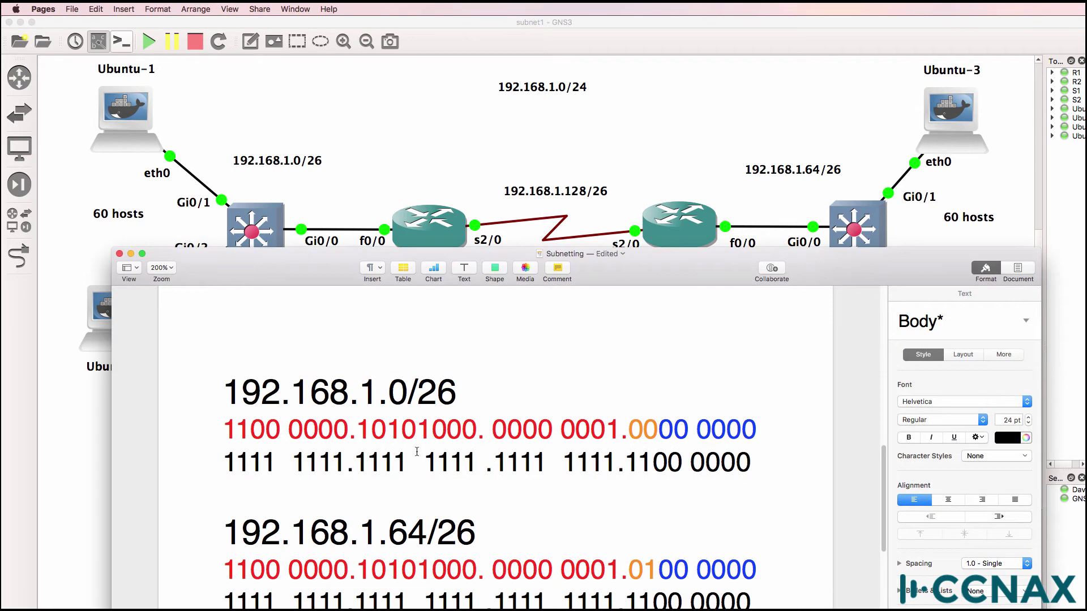
Add a 'Last IP =' line below the mask line
left_click_drag(453, 414, 216, 397)
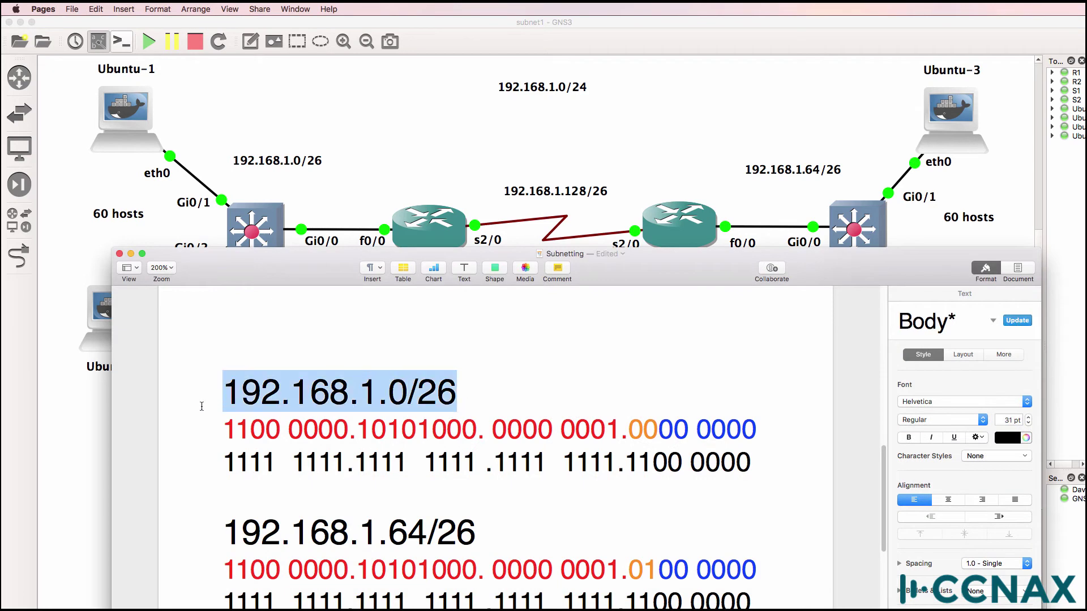
left_click(775, 462)
key("Return")
key("Return")
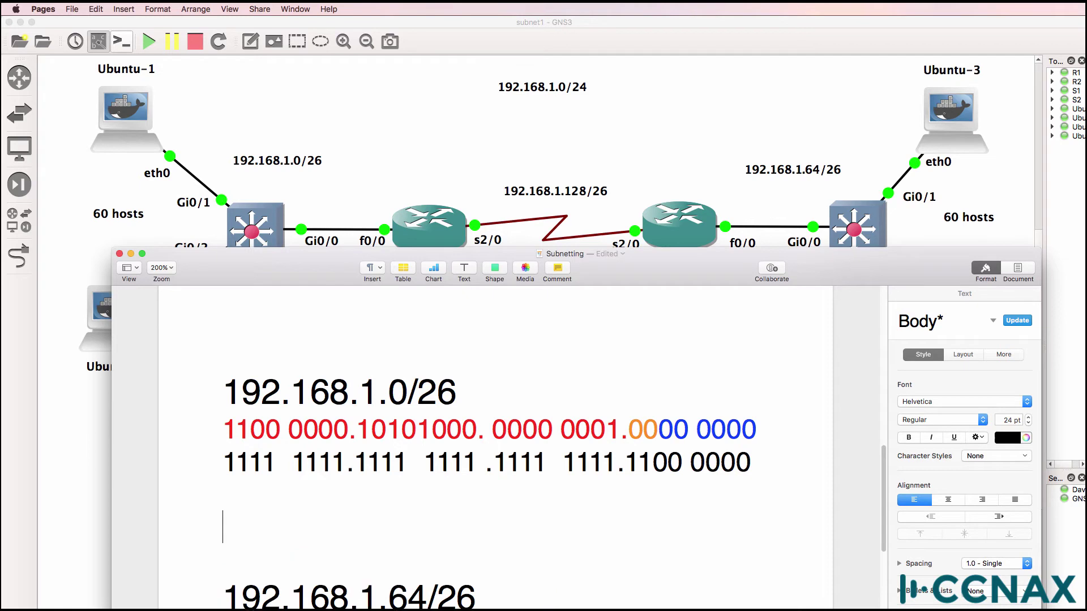
type("Last IP =")
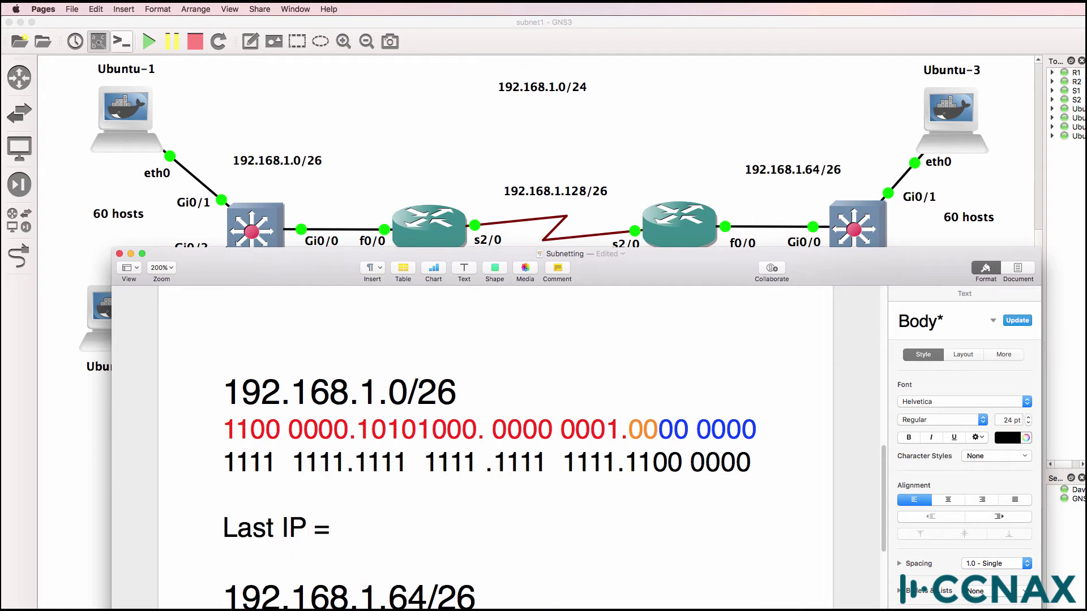
Insert a 'First IP -' line above Last IP, leaving an empty line above it
left_click(224, 495)
key("Return")
type("First IP -")
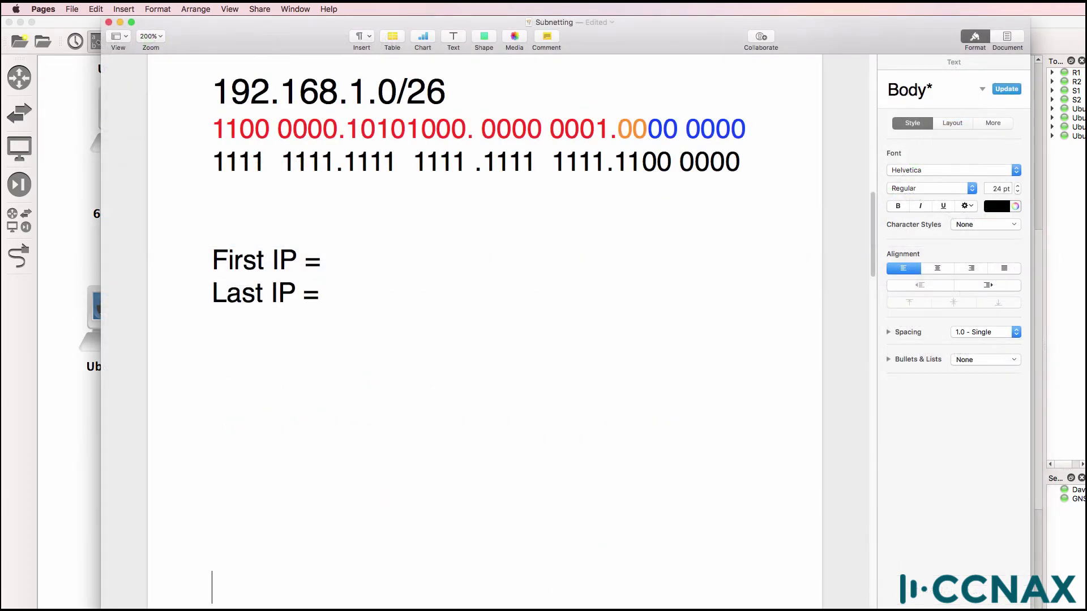
key("Up")
key("Up")
key("Up")
key("Up")
key("Up")
key("Up")
key("Up")
key("Up")
key("Up")
key("Up")
key("Up")
Type 'Subnet = 192.168.1.0/26' and append 192.168.1. to the First IP and Last IP lines
type("Subnet = 192.1")
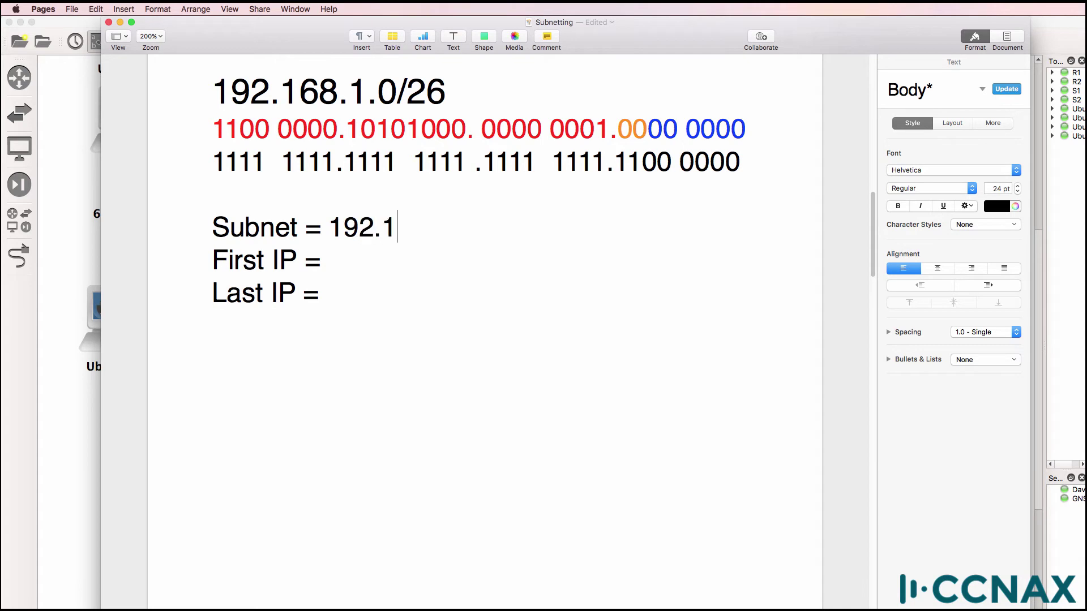
type("68.1.0/26")
left_click(321, 260)
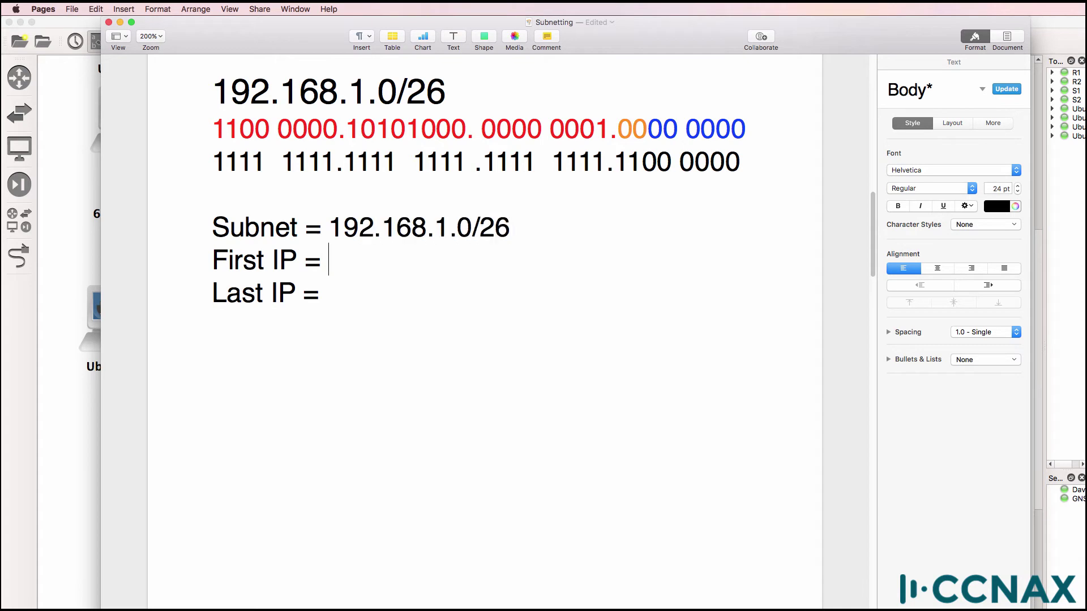
type("192.168.1.0")
key("BackSpace")
left_click(320, 293)
type("192.168.1.")
Add a 'Broadcast = 192.168.1.' line below Last IP
key("Return")
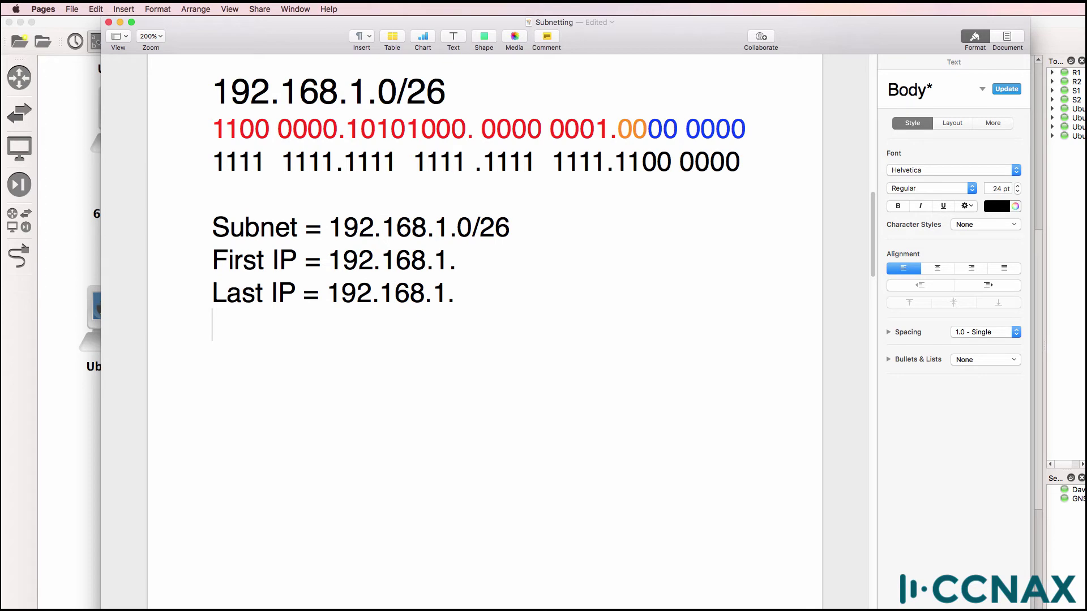
type("Broadcast -")
key("BackSpace")
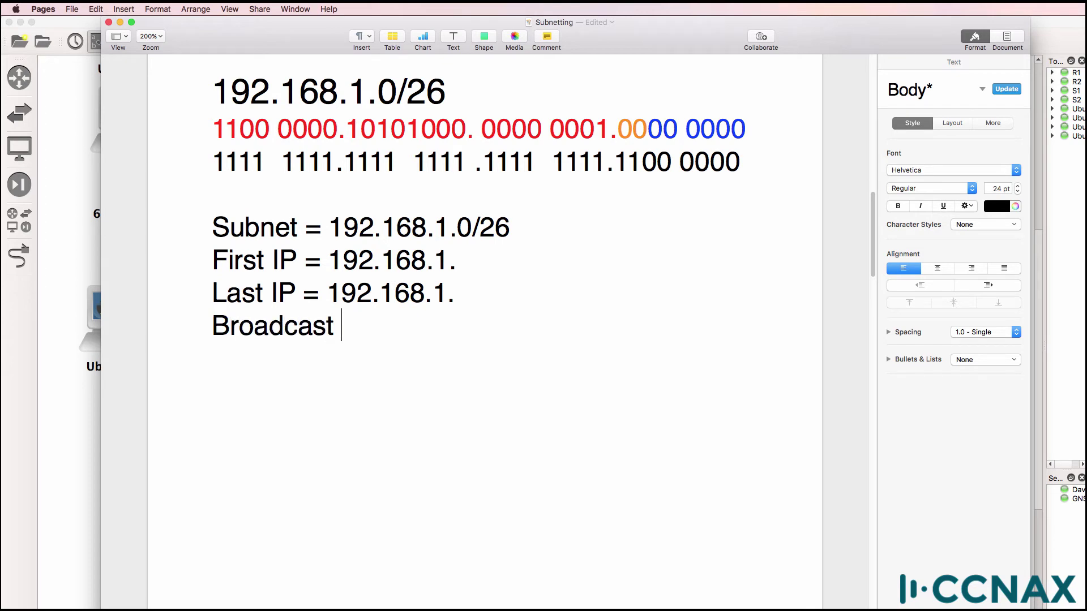
type("= 192.168.1.")
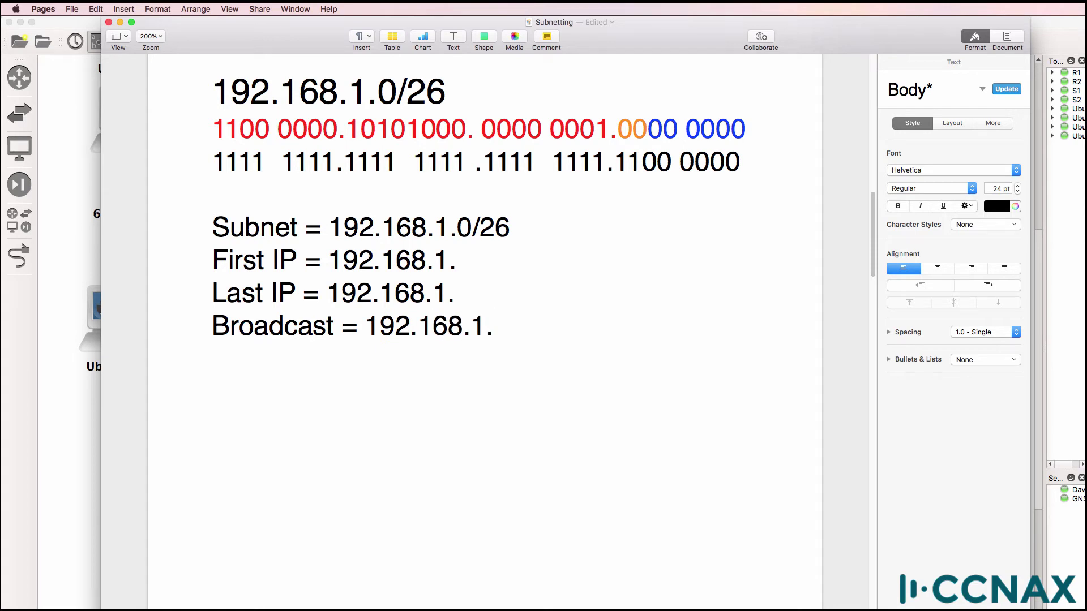
Tidy the blank lines around Subnet and paste the binary breakdown under First IP
left_click(498, 164)
key("Down")
key("BackSpace")
key("Down")
key("Return")
key("Down")
key("Down")
key("Down")
key("Down")
key("Up")
key("Up")
key("Return")
key("Up")
type("1100 0000.10101000. 0000 0001.0000 0000 1111  1111.1111  1111 .1111  1111.1100 0000 Subnet = 192.168.1.0/26")
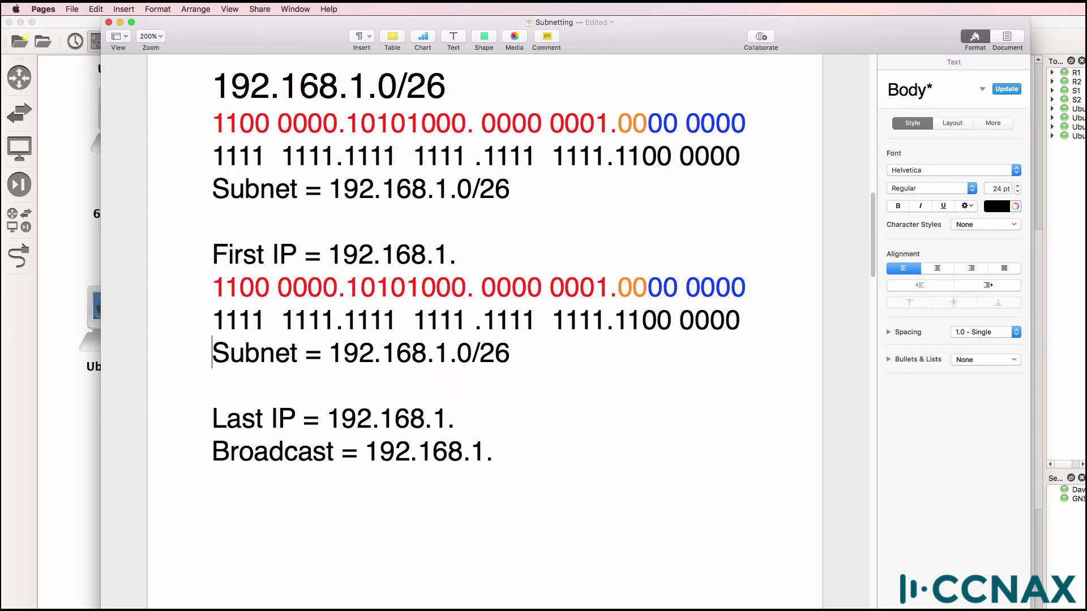
Change the pasted binary's last host bit to 1 and complete First IP as 192.168.1.1/26
key("Up")
key("Up")
key("Left")
key("BackSpace")
type("1")
key("BackSpace")
type("0")
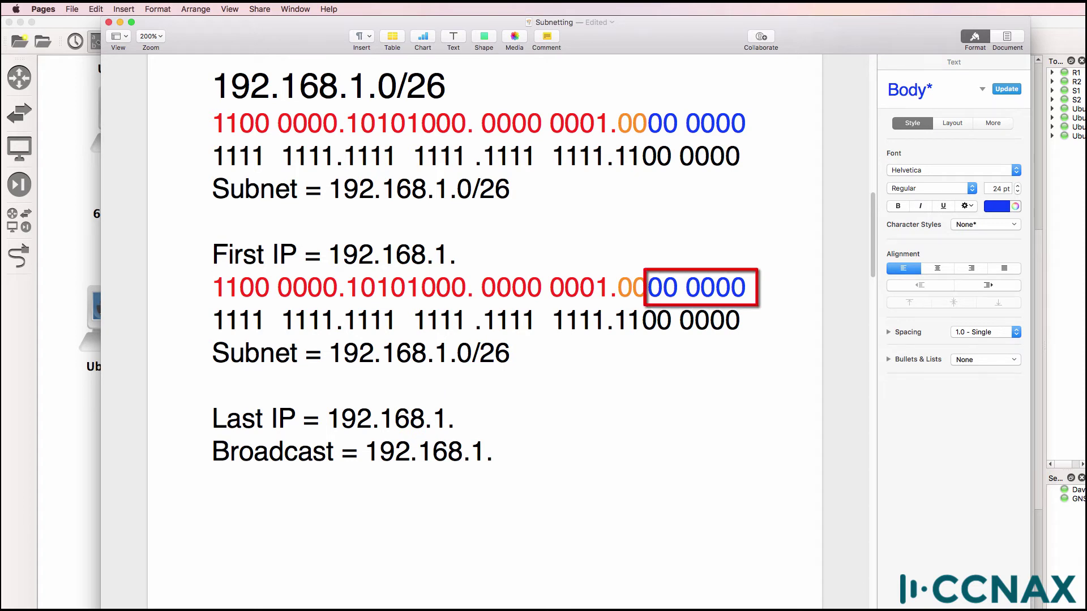
key("BackSpace")
type("1")
key("shift+Left")
key("shift+Left")
key("shift+Left")
key("shift+Left")
key("shift+Left")
key("shift+Left")
key("shift+Left")
key("shift+Left")
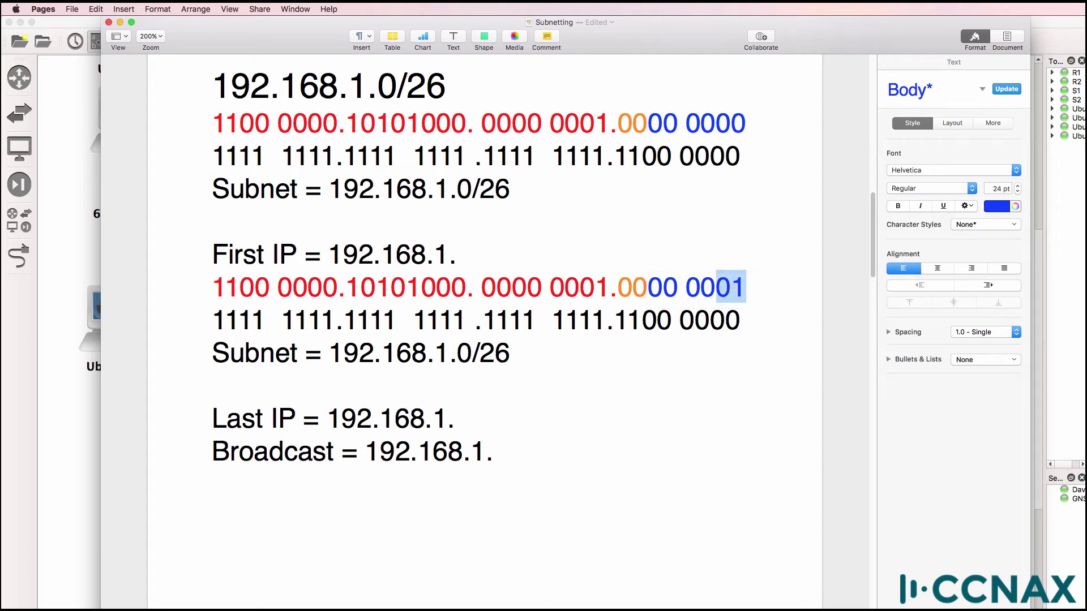
key("shift+Left")
key("Up")
type("1")
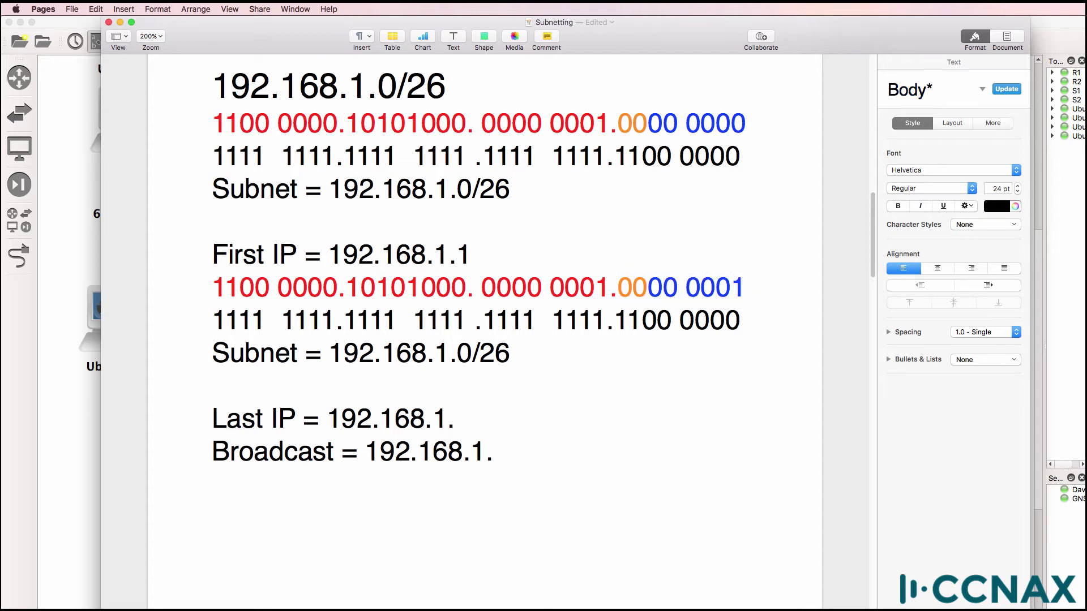
type("/26")
Copy the First IP binary and mask rows and clear space under Last IP
key("Down")
key("Down")
key("Down")
key("Left")
key("Left")
key("Left")
key("Left")
key("Left")
key("Left")
key("Left")
key("Left")
key("Left")
key("Left")
key("Left")
key("Left")
key("Left")
key("Left")
key("Left")
key("Left")
key("Left")
key("Left")
key("Left")
key("Left")
key("Left")
key("Left")
key("Left")
key("Return")
key("Return")
key("Up")
key("Up")
key("Up")
key("Up")
key("Up")
key("Up")
key("Up")
key("Up")
key("Up")
key("Up")
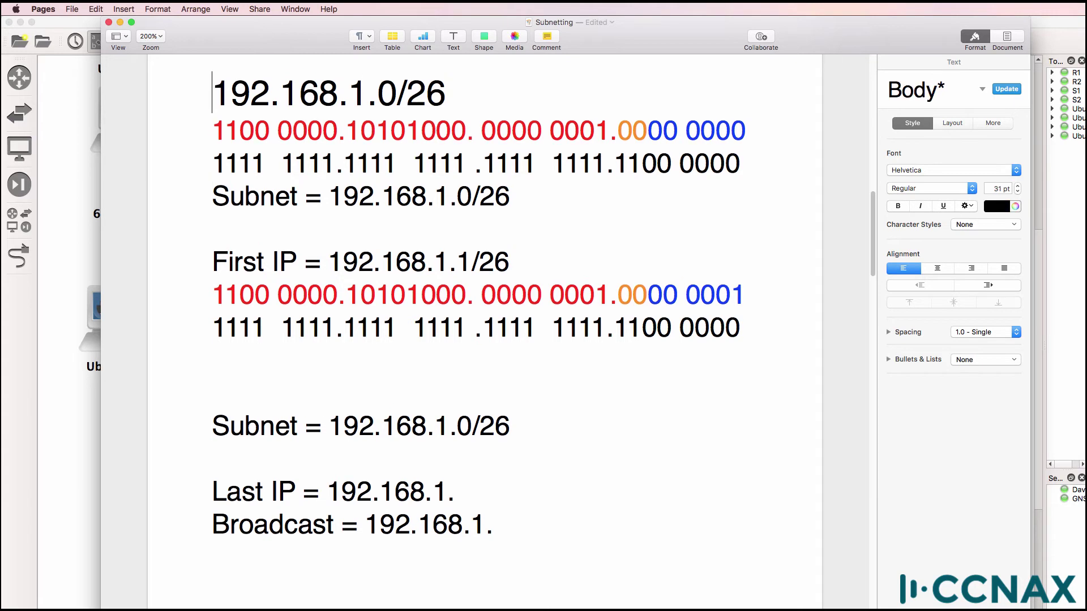
key("shift+Down")
key("shift+Down")
key("shift+Down")
key("shift+Down")
key("Down")
key("shift+Down")
key("shift+Down")
key("shift+Down")
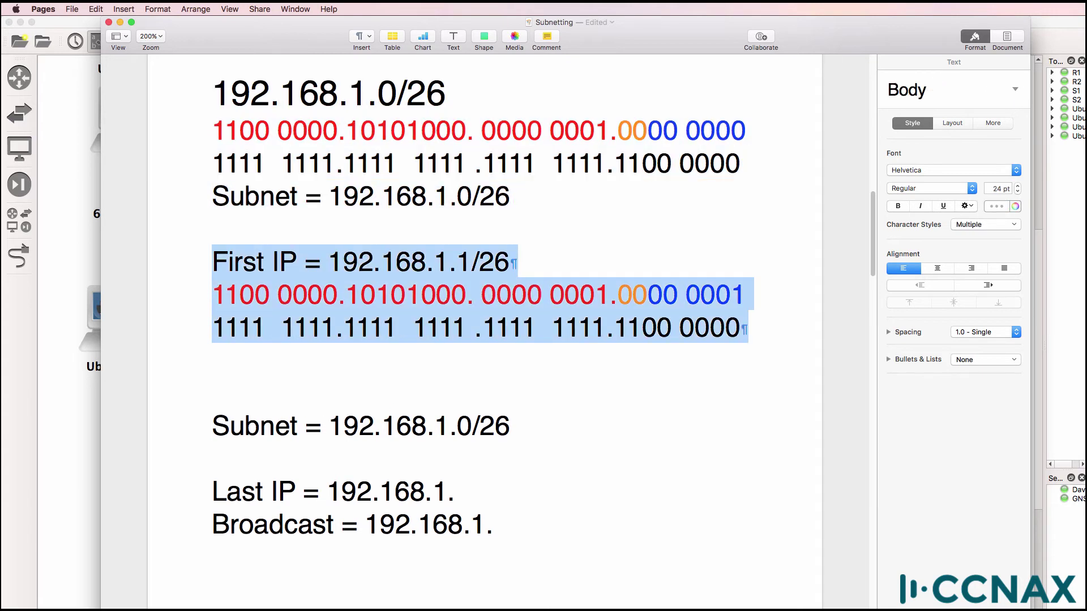
key("super+c")
key("Down")
key("shift+Down")
key("shift+Down")
key("shift+Down")
key("BackSpace")
key("End")
key("Return")
Paste the binary rows under Last IP and change its host bits to 0011 1110
key("super+v")
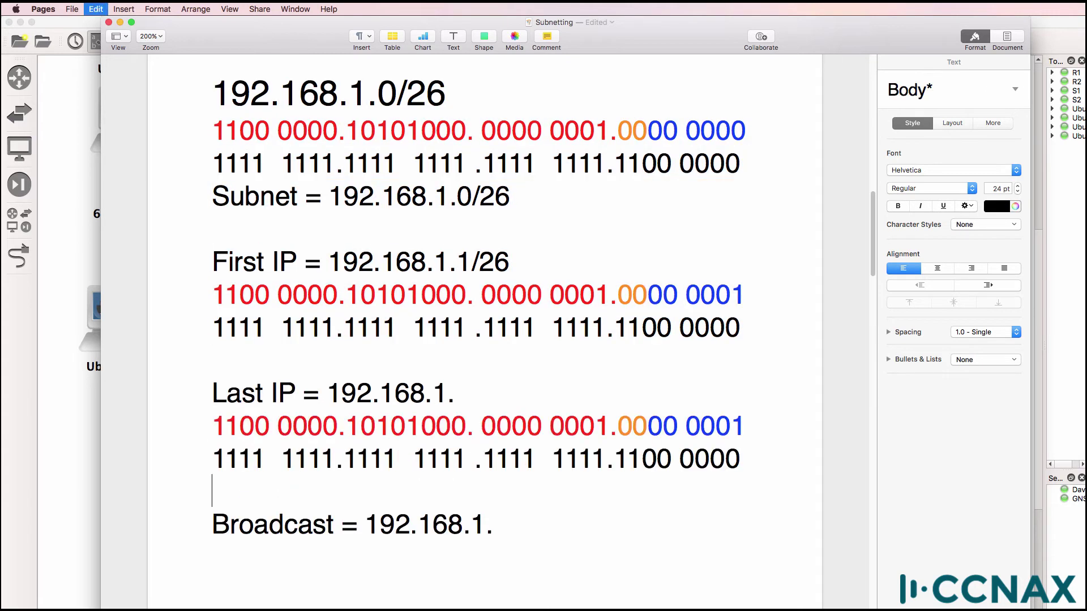
left_click(212, 426)
left_click(212, 458)
left_click(213, 426)
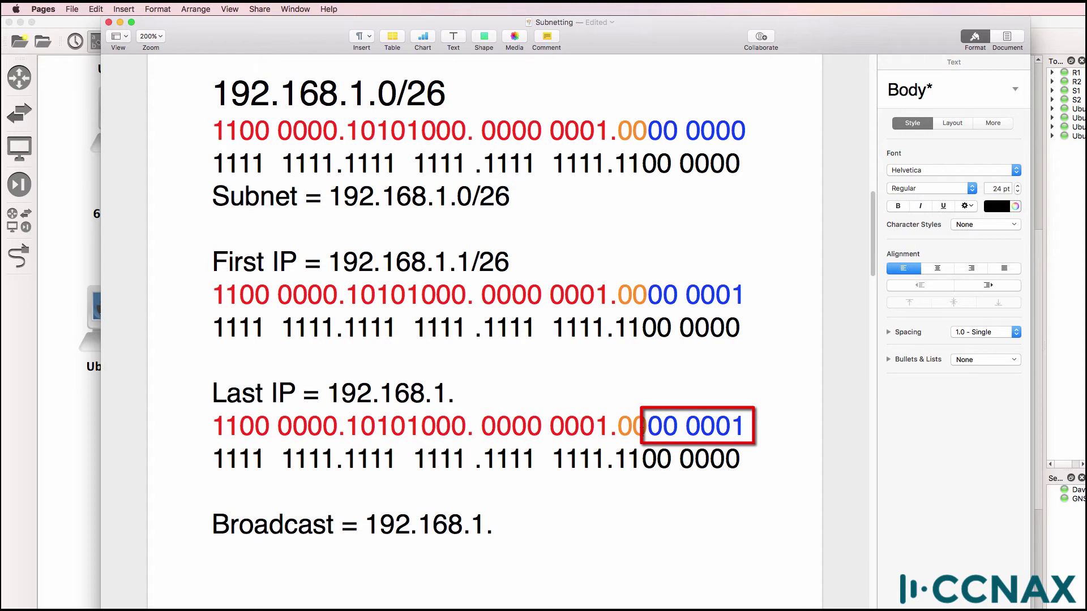
left_click_drag(653, 429, 744, 422)
left_click(745, 425)
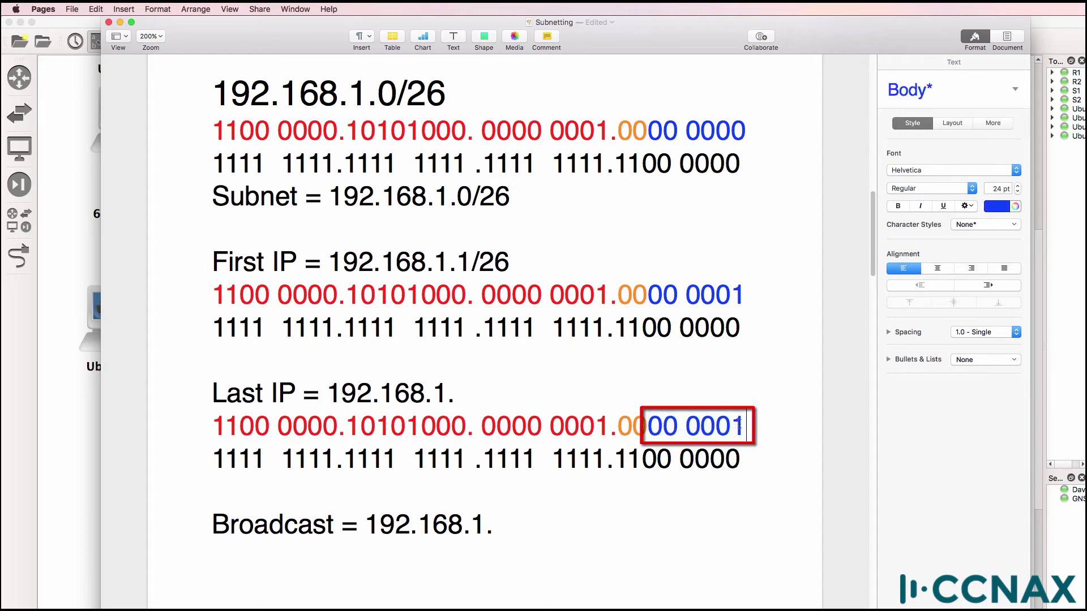
key("Left")
key("Left")
key("Left")
key("Left")
key("Left")
key("BackSpace")
key("BackSpace")
type("1")
key("BackSpace")
type("11")
key("Right")
key("Delete")
key("Delete")
key("Delete")
type("1110")
key("Delete")
Step through and select the Last IP host bits 0011 1110 to check them
key("Left")
key("Left")
key("Left")
key("Left")
key("Left")
key("Left")
key("Left")
key("shift+Right")
key("shift+Right")
key("shift+Right")
key("shift+Right")
key("shift+Right")
key("shift+Right")
key("shift+Right")
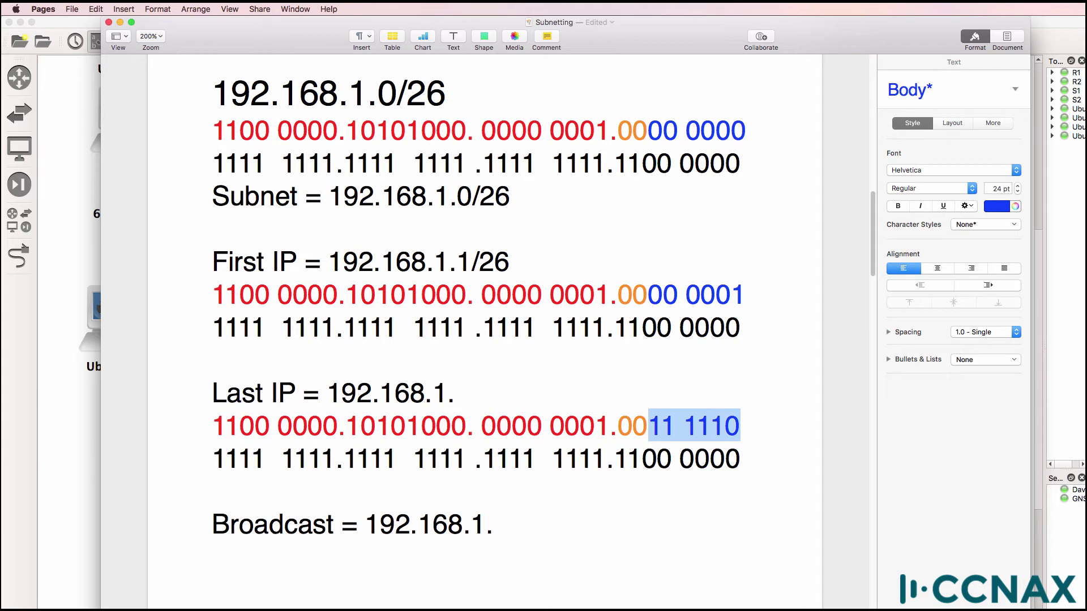
key("Up")
key("Down")
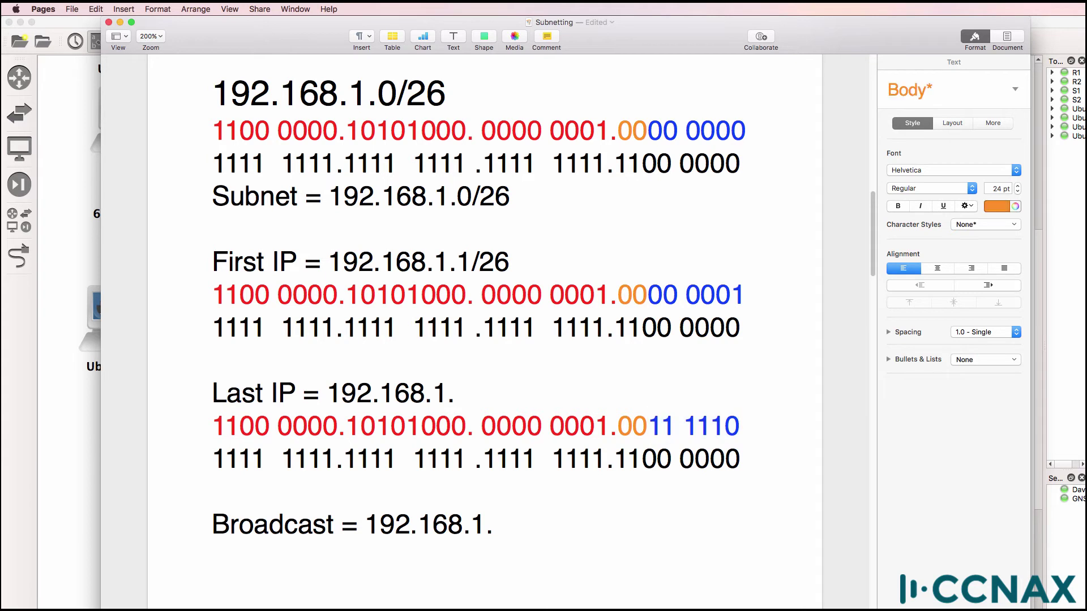
key("Left")
key("Up")
key("Down")
key("Right")
key("Right")
key("Left")
key("shift+Right")
key("shift+Right")
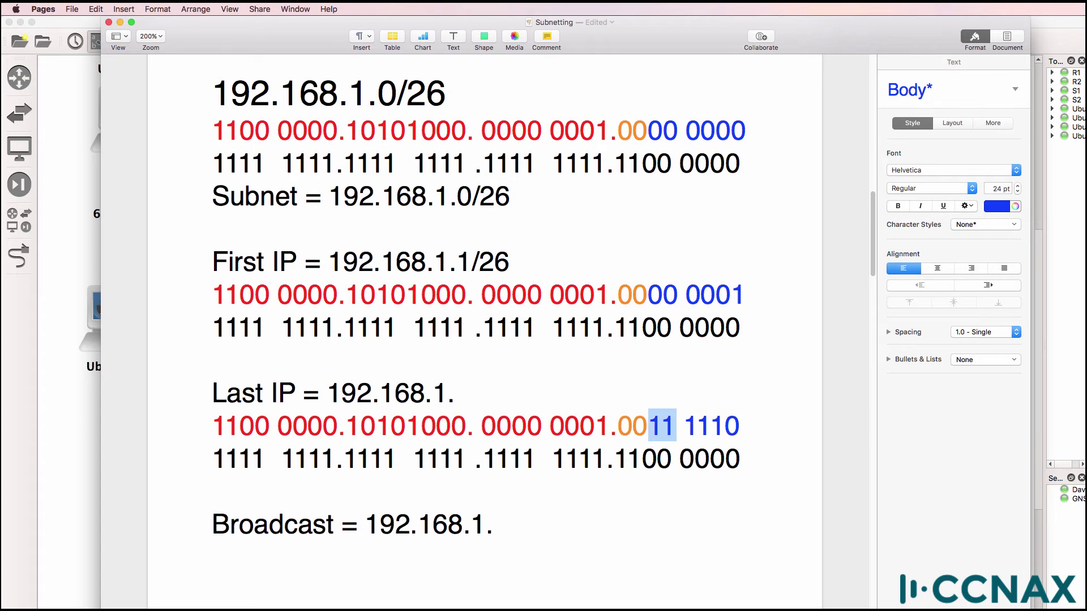
key("Right")
key("Right")
key("shift+Right")
key("Right")
key("shift+Right")
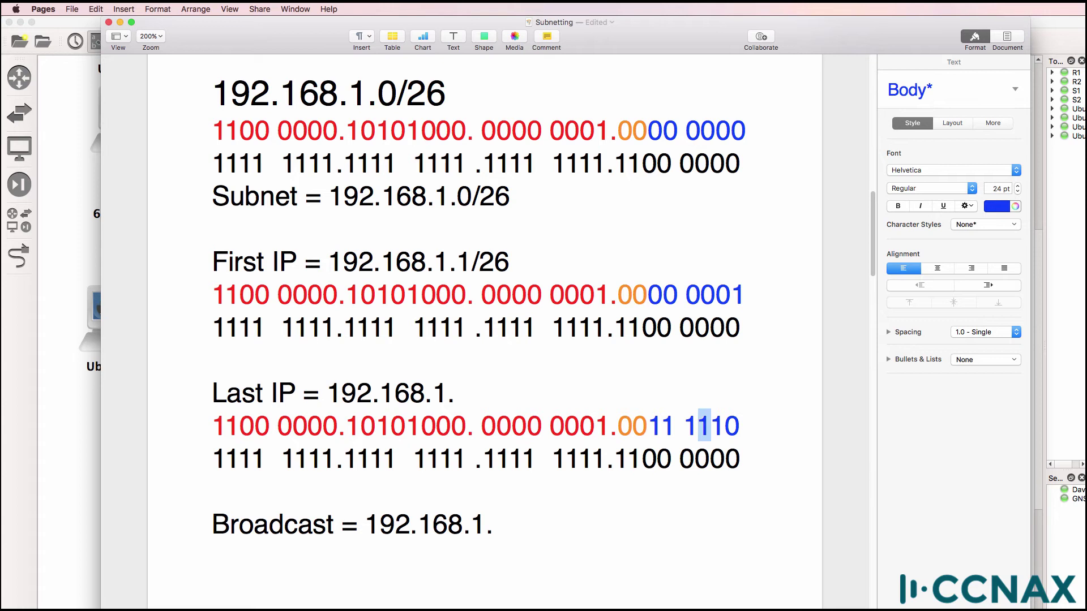
key("Right")
key("shift+Right")
Complete the Last IP line as 192.168.1.62/26 and select its two binary rows
left_click(457, 392)
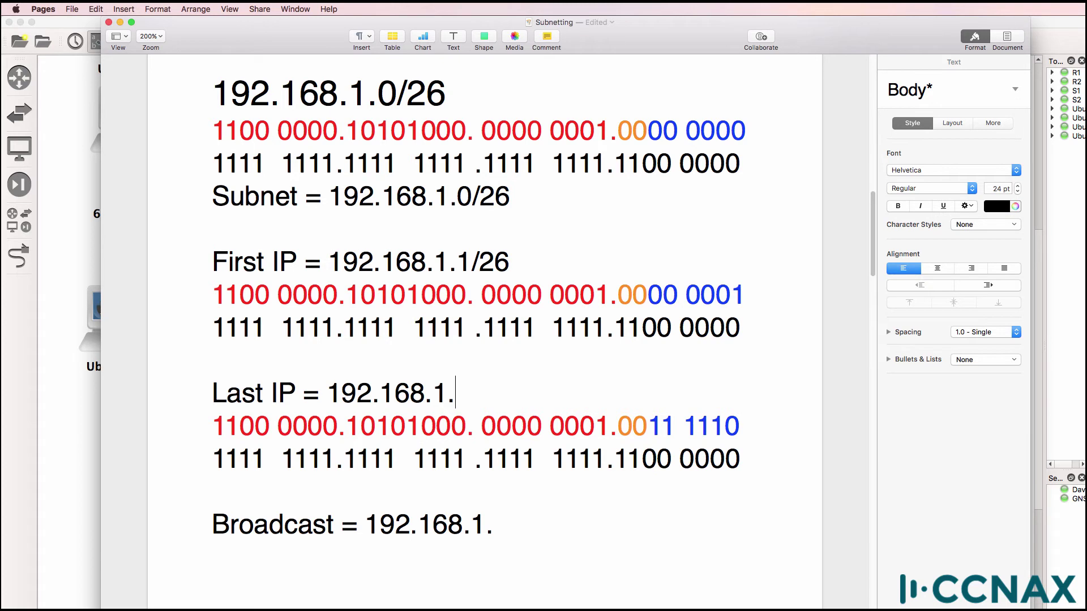
type("7")
key("BackSpace")
type("62/26")
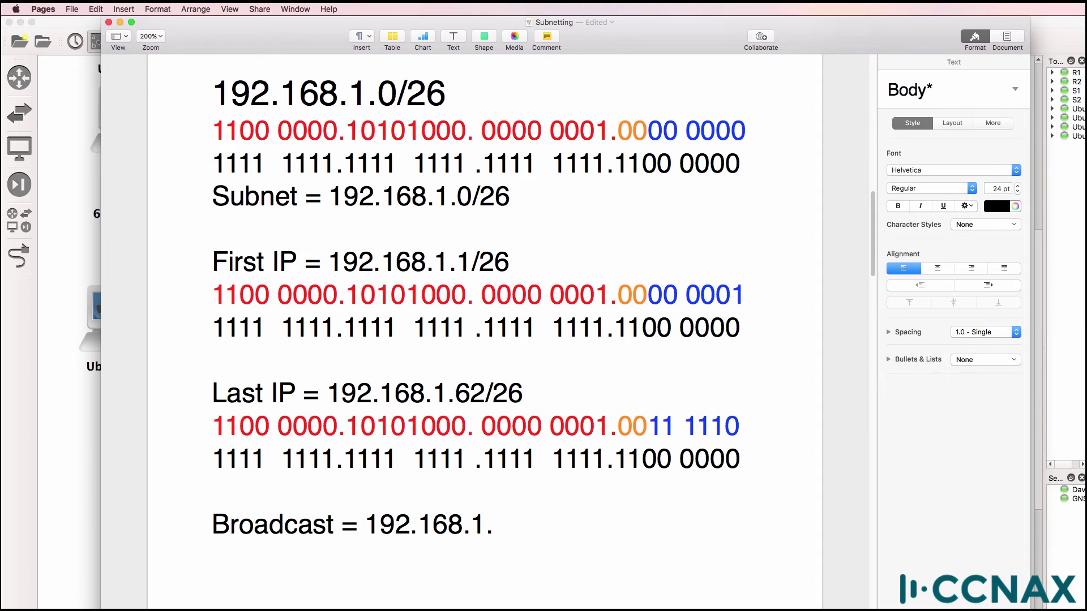
key("Down")
left_click_drag(742, 461, 214, 428)
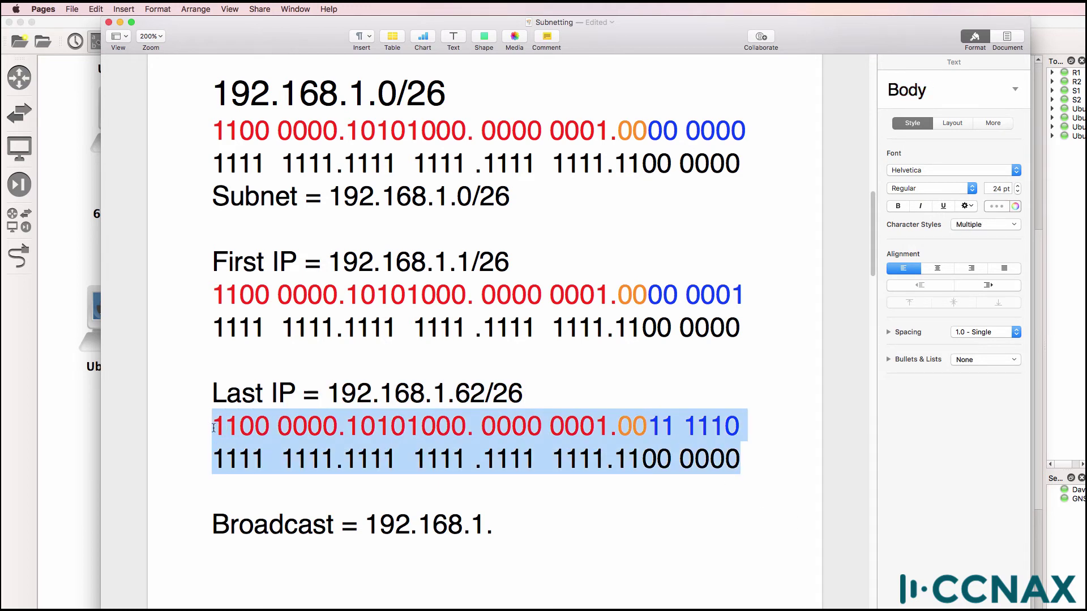
key("Down")
key("Down")
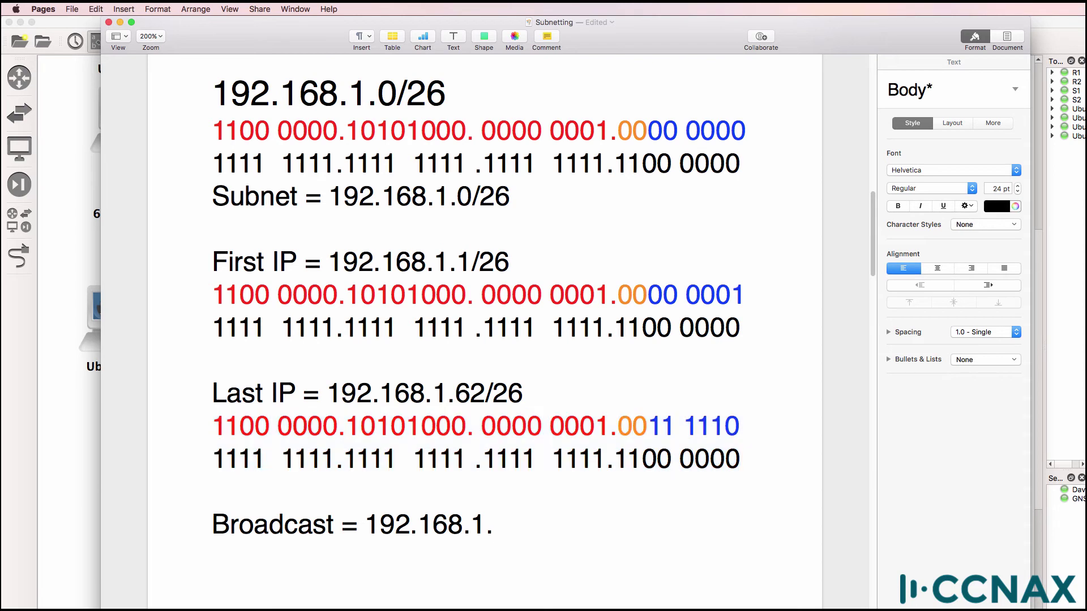
Paste the binary rows under Broadcast and change the final host bit to 1 (0011 1111)
key("Return")
key("super+v")
key("Return")
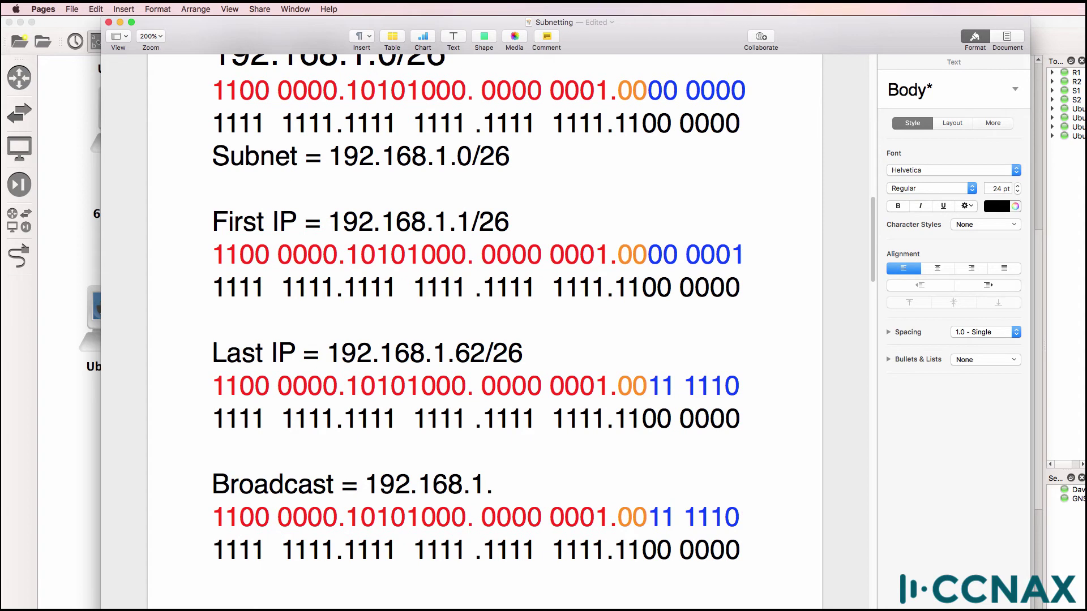
left_click(739, 517)
key("BackSpace")
type("1")
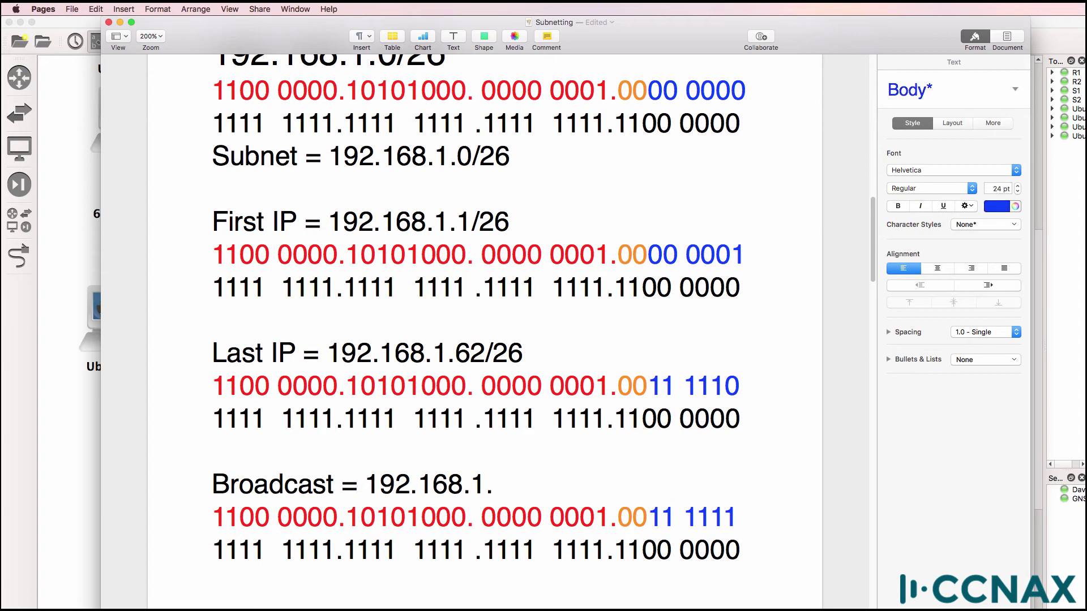
key("Left")
key("Left")
key("Left")
key("Left")
key("Left")
key("Left")
key("Left")
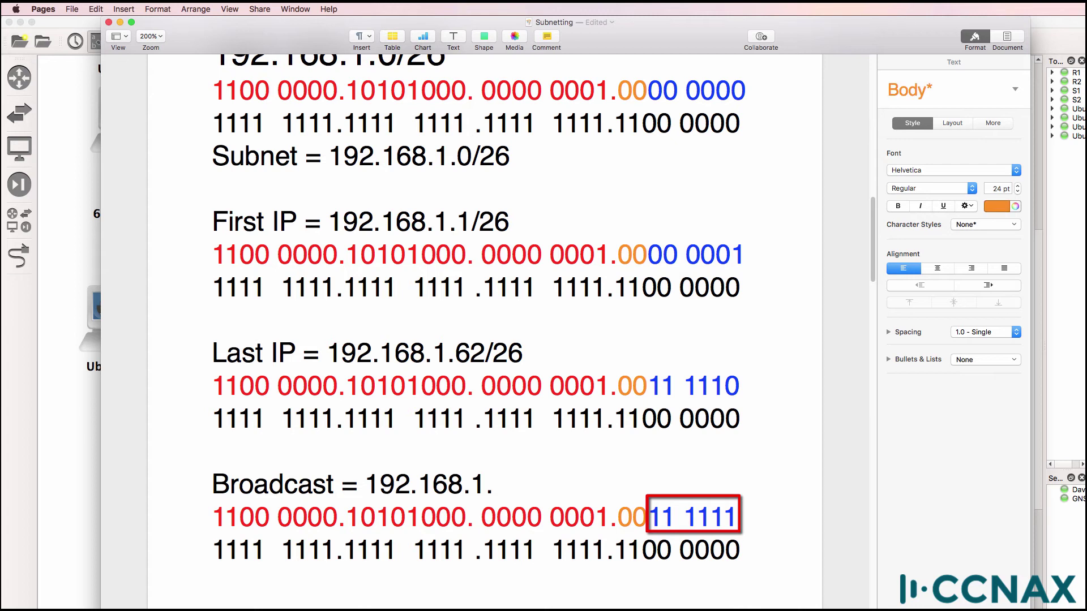
Complete the Broadcast line as 192.168.1.63/26
left_click(494, 484)
type("62")
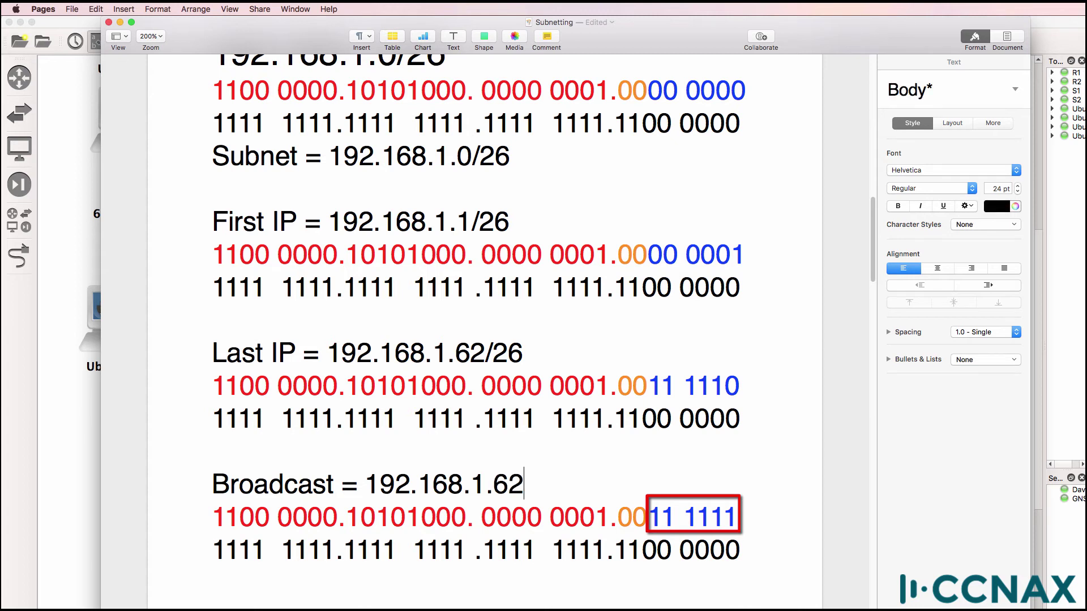
key("BackSpace")
type("3/26")
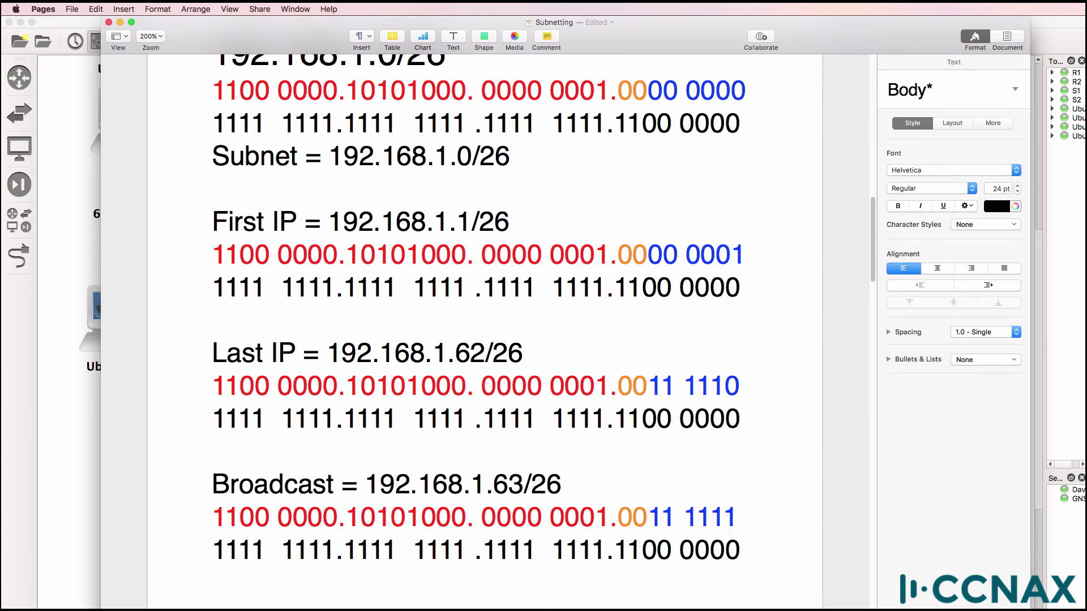
Highlight the Broadcast host bits, then the Bin and Dec place-value lines at the top
key("Down")
key("Right")
key("Right")
key("Right")
key("Right")
key("Right")
key("Right")
key("shift+Right")
key("shift+Right")
key("shift+Right")
key("shift+Right")
key("shift+Right")
key("shift+Right")
key("shift+Right")
key("Left")
key("Left")
key("Left")
key("shift+Right")
key("shift+Right")
key("shift+Right")
key("shift+Right")
key("shift+Right")
key("shift+Right")
key("shift+Right")
key("shift+Right")
key("shift+Right")
key("Left")
key("shift+Right")
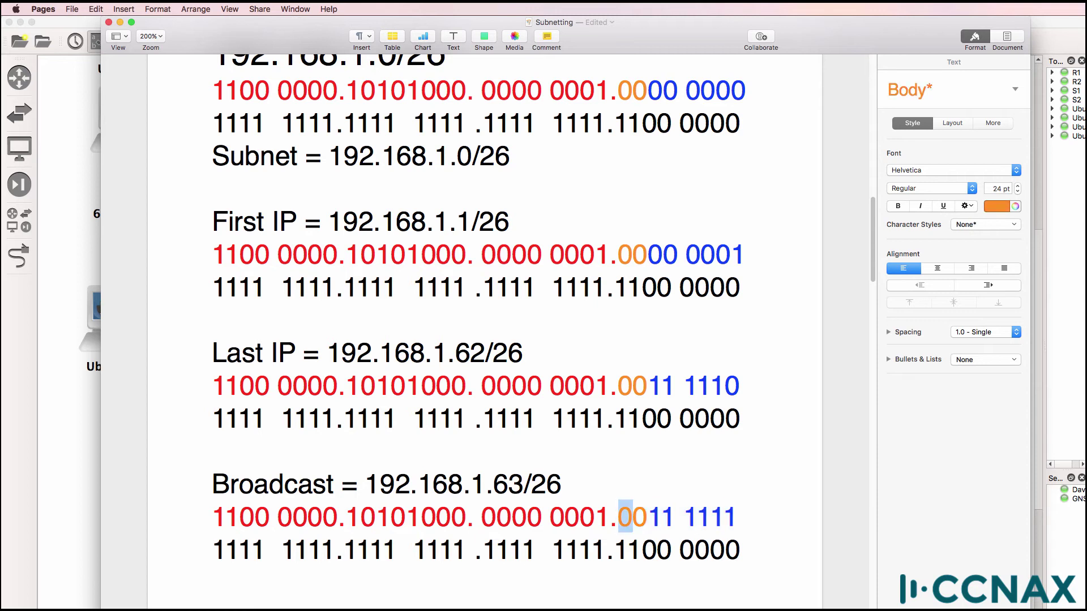
key("shift+Right")
key("Home")
left_click_drag(188, 398, 852, 454)
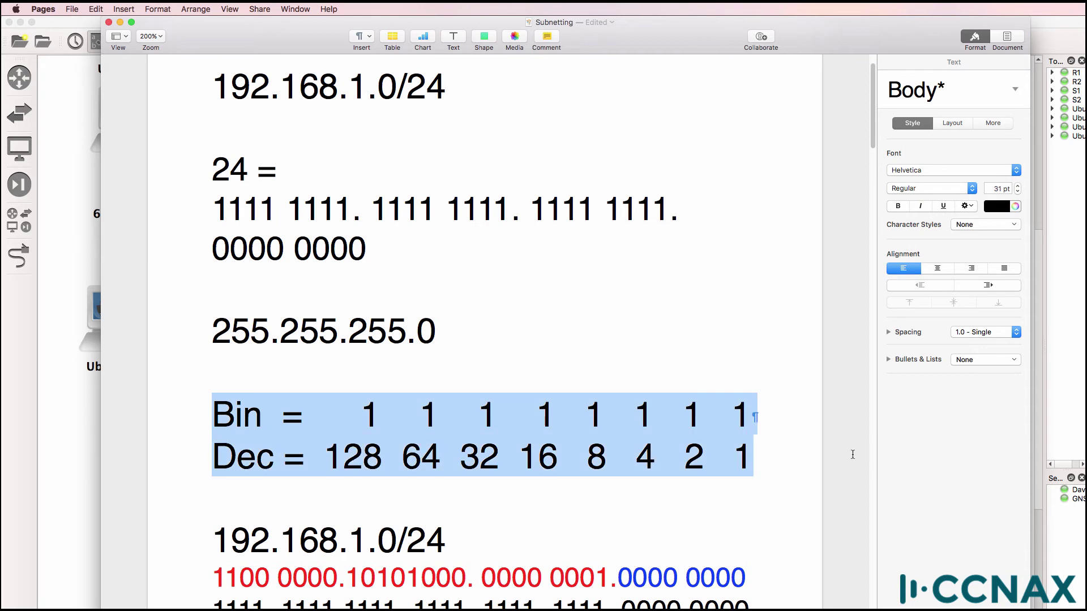
Scroll through the worksheet, highlighting the Broadcast 192.168.1.63/26 and Last IP 192.168.1.62/26 lines
scroll(838, 459, "down", 1)
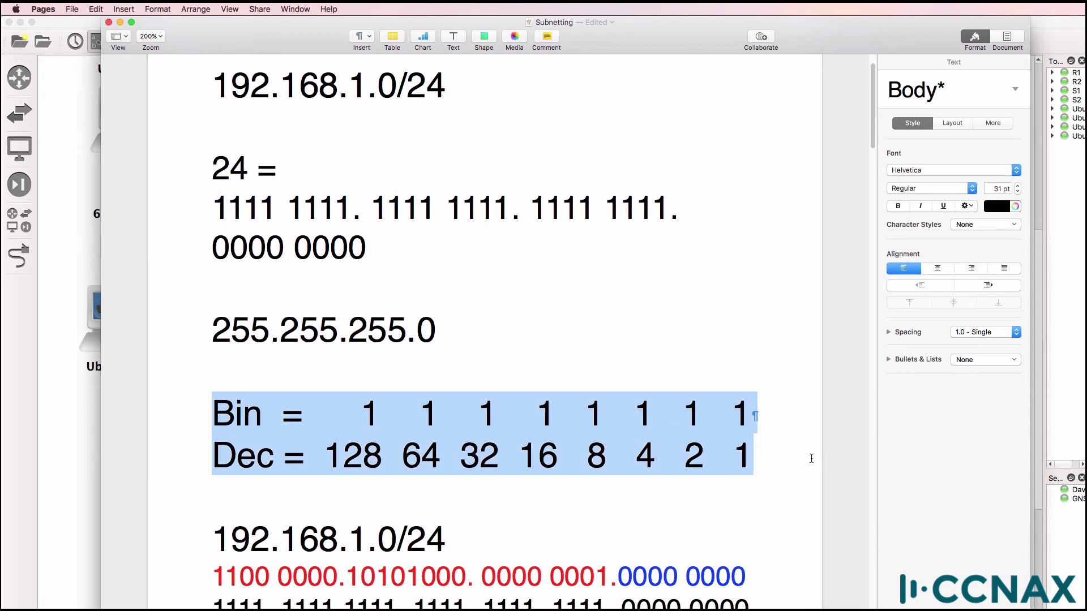
scroll(811, 458, "down", 2)
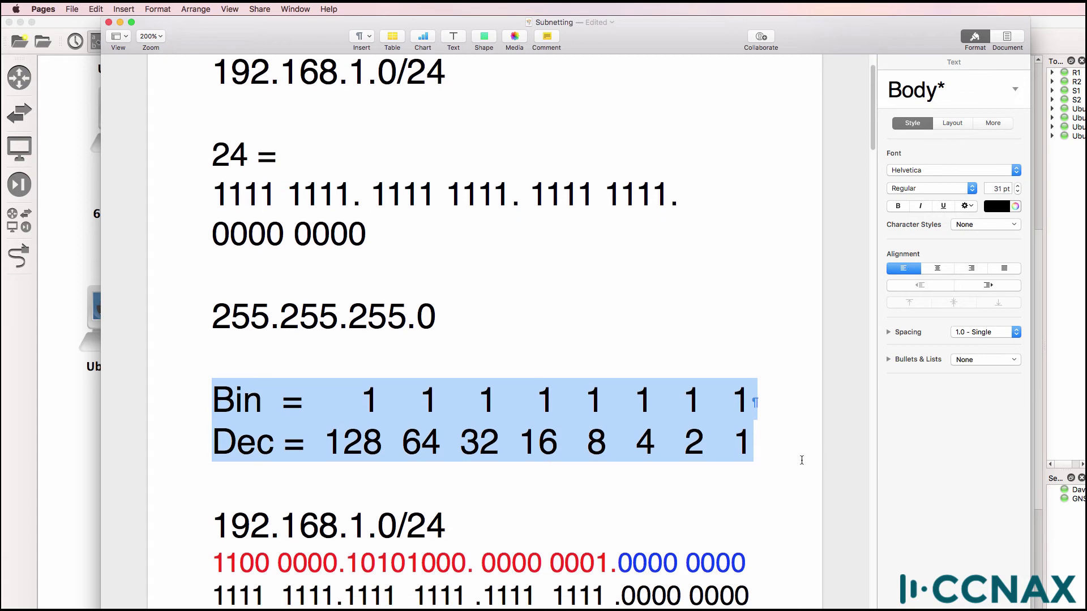
left_click(801, 452)
scroll(802, 452, "down", 5)
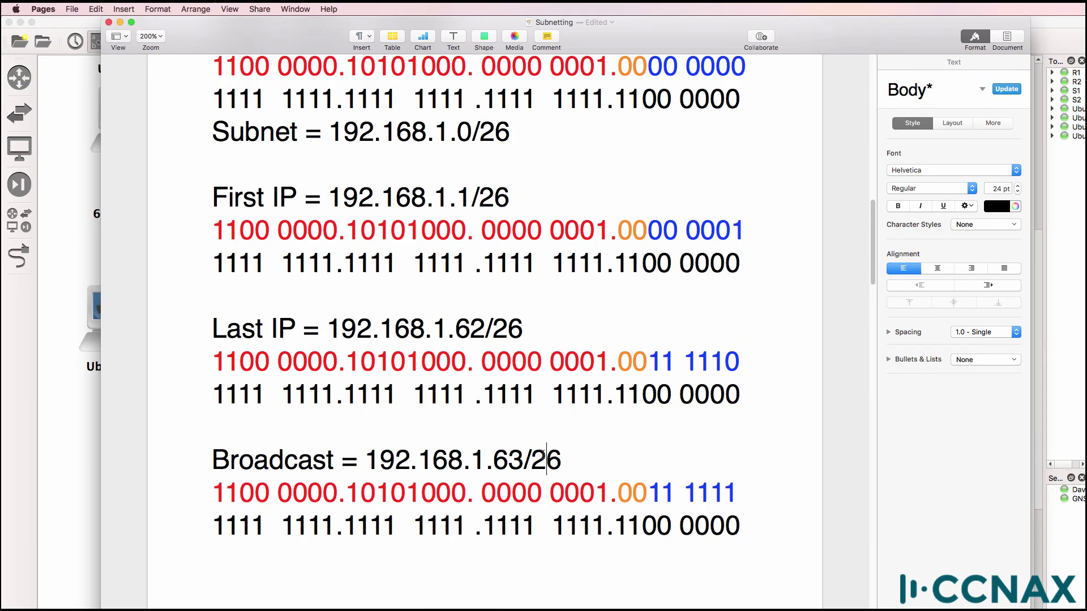
left_click_drag(213, 460, 570, 459)
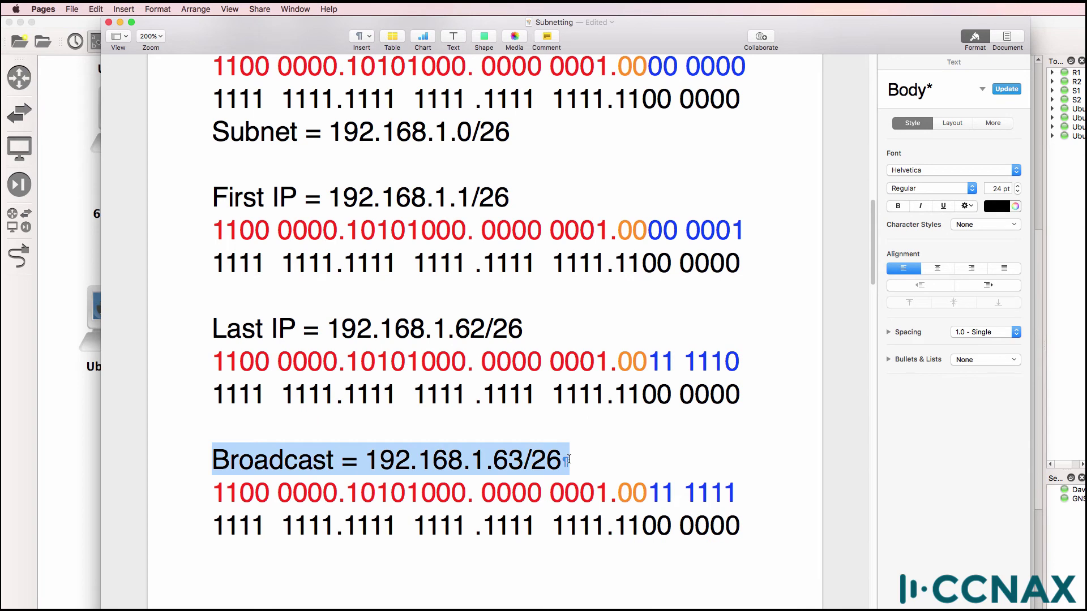
left_click_drag(210, 329, 554, 332)
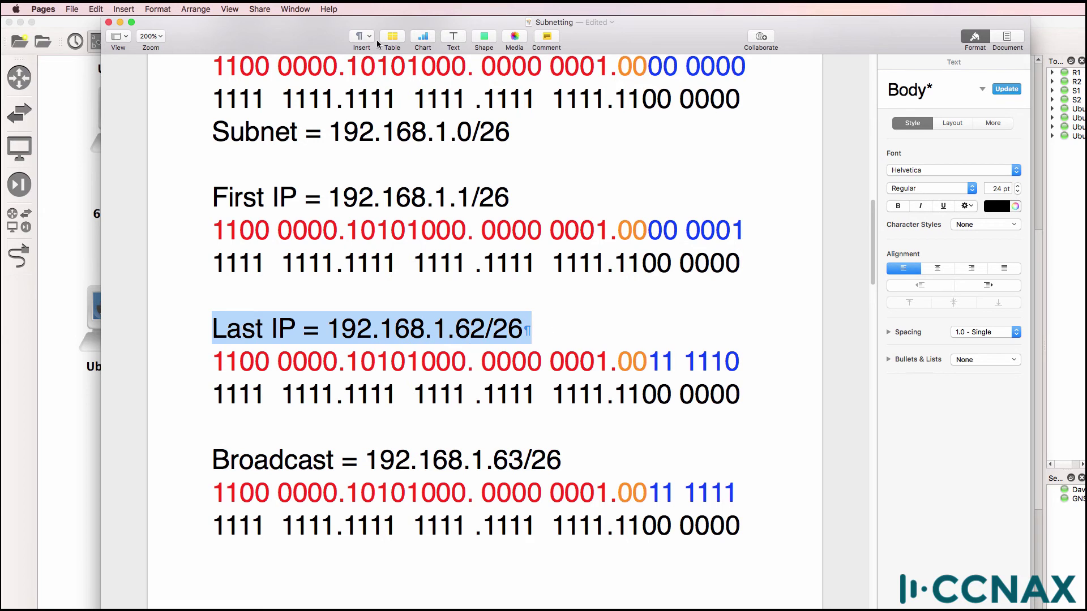
Finish R1's command as ip address 192.168.1.62 255.255.255.192
type("62")
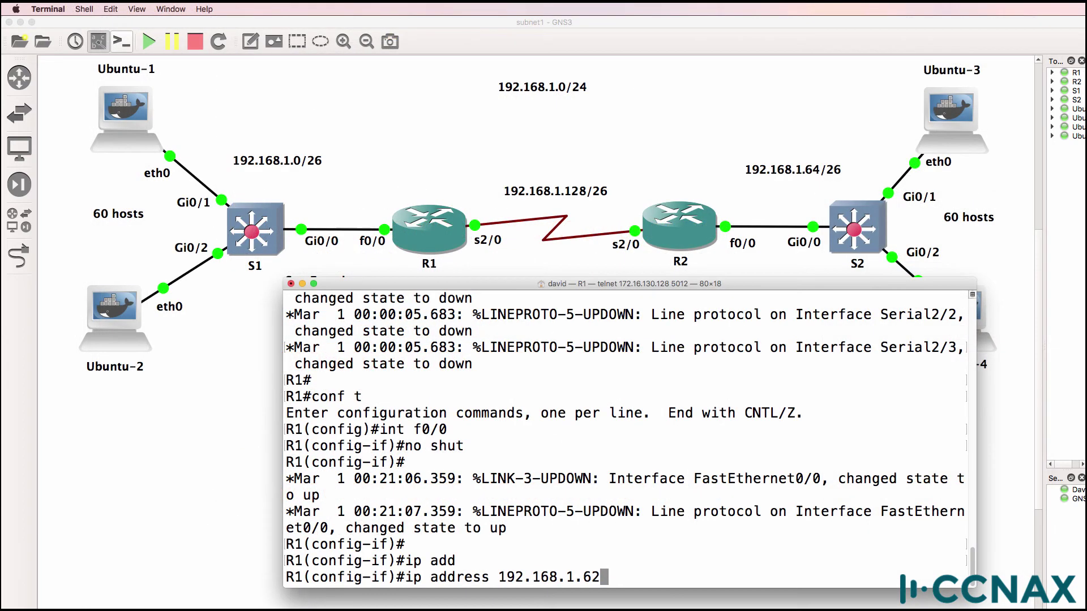
type(" 255.255.255.0")
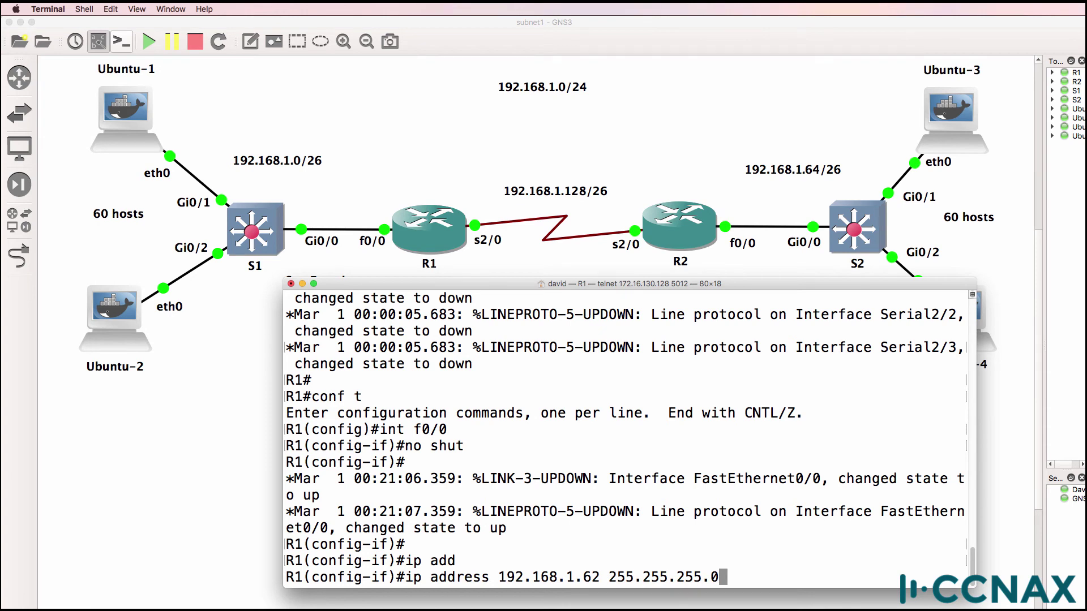
key("BackSpace")
type("192")
Check the 1100 0000 mask octet and 192.168.1.62/26 in the worksheet, then return to Terminal
key("super+Tab")
left_click_drag(212, 420, 758, 413)
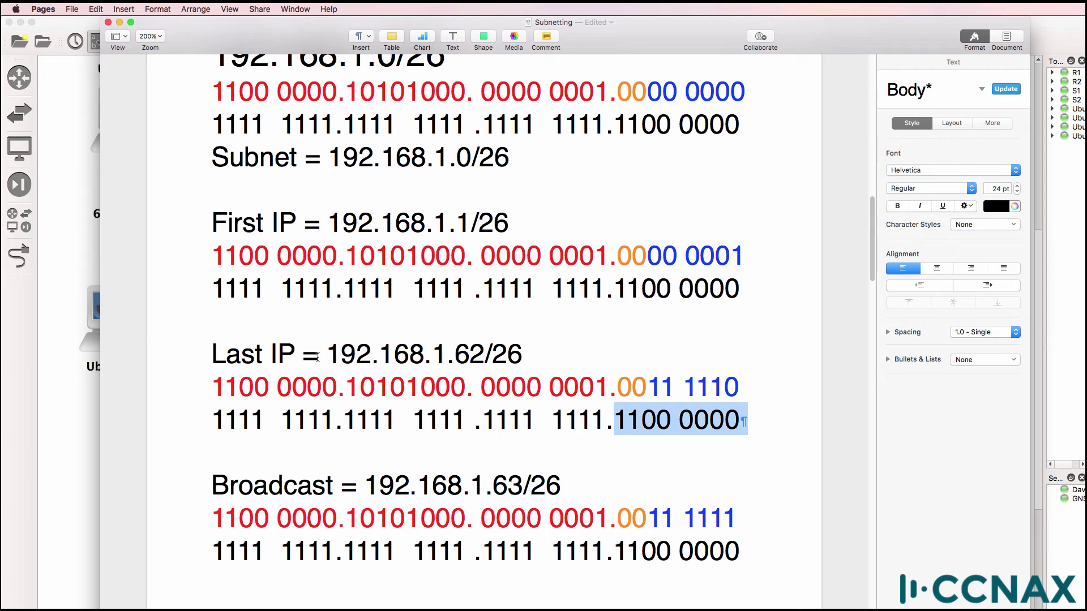
left_click_drag(326, 354, 553, 352)
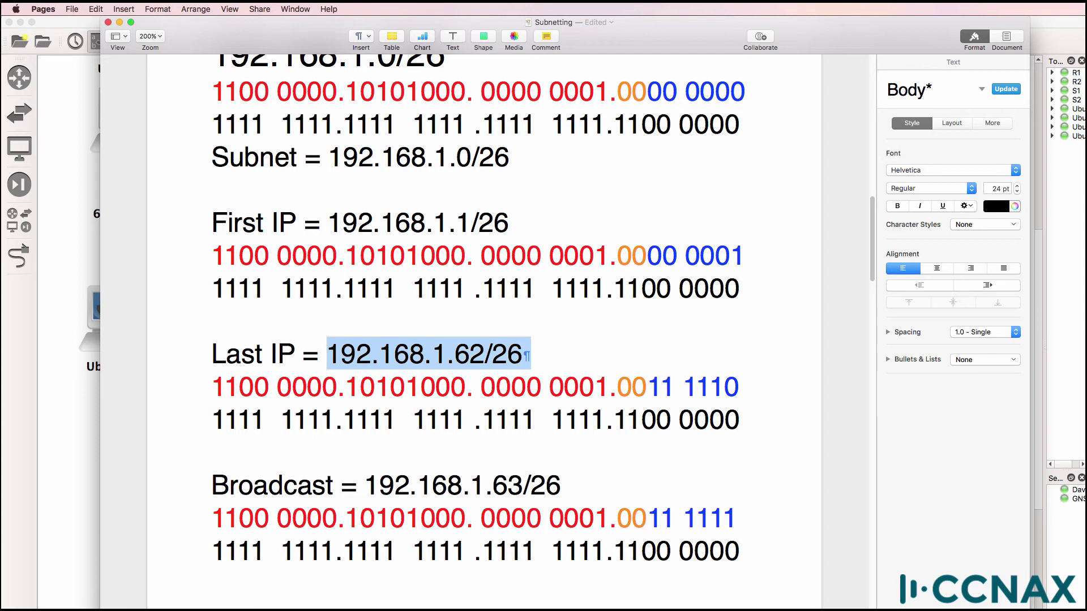
key("super+Tab")
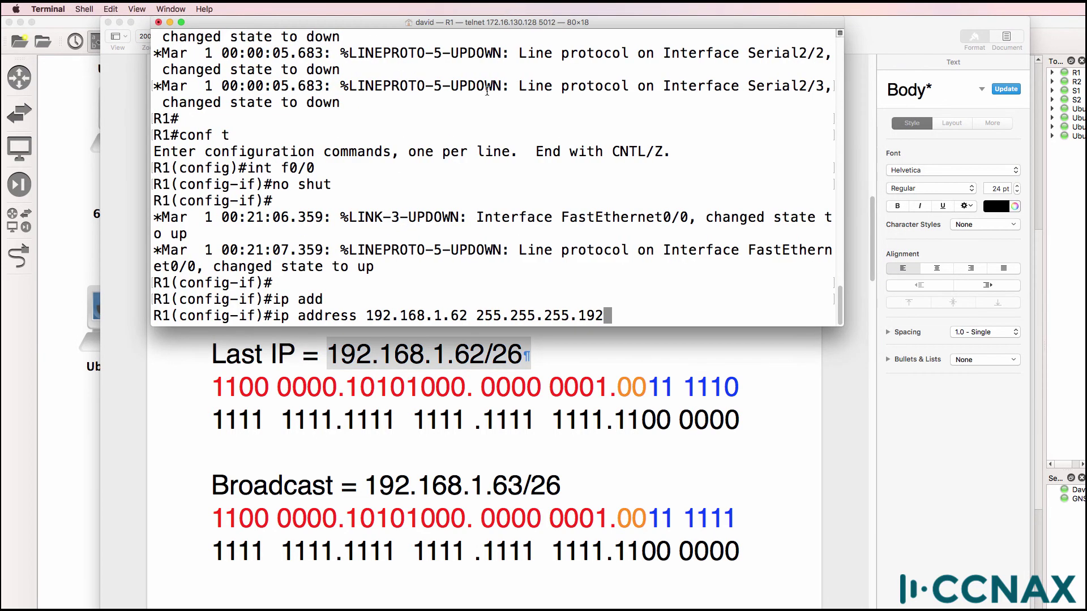
Apply 192.168.1.62 255.255.255.192 to R1's f0/0 and leave configuration mode with end
key("Return")
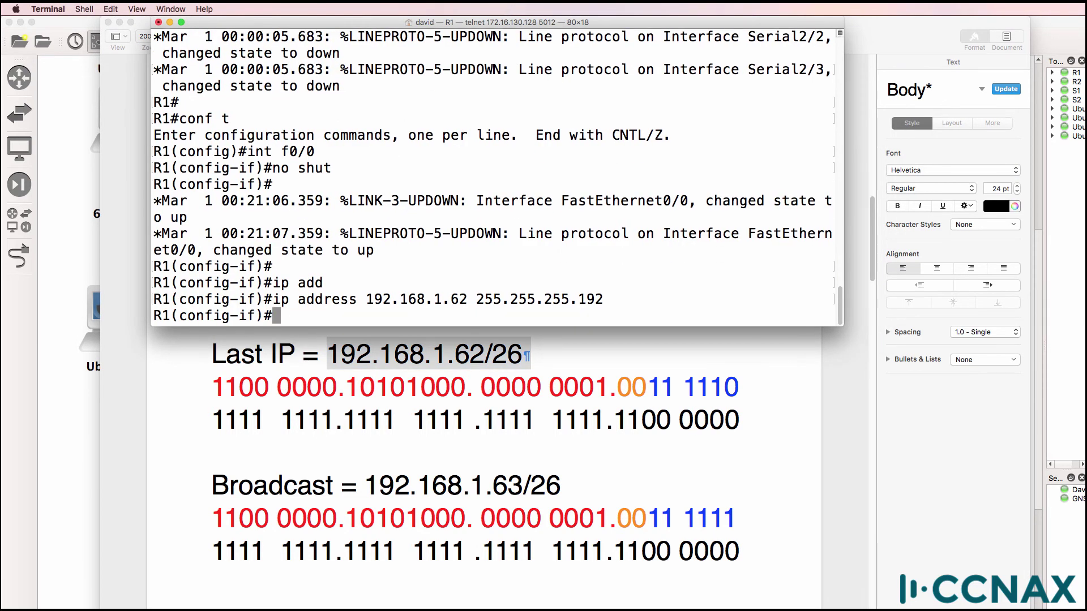
type("en")
key("BackSpace")
key("BackSpace")
type("end")
key("Return")
Ping 192.168.1.62 (succeeds) and 192.168.1.63 (fails), then show f0/0's interface details
type("ping 192.168.1.")
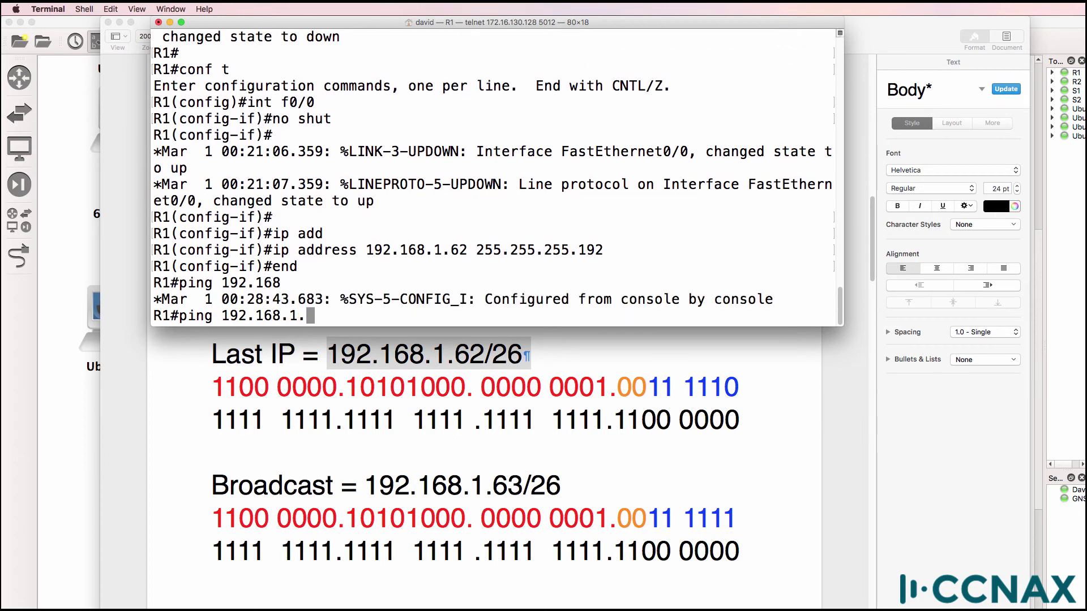
type("62")
key("Return")
key("Up")
key("BackSpace")
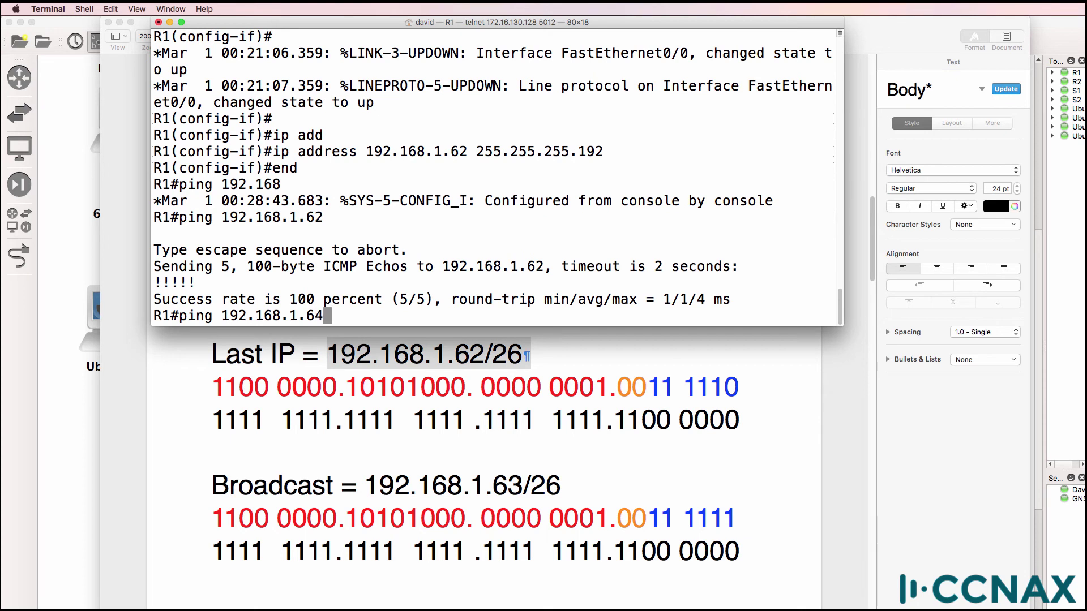
type("3")
key("Return")
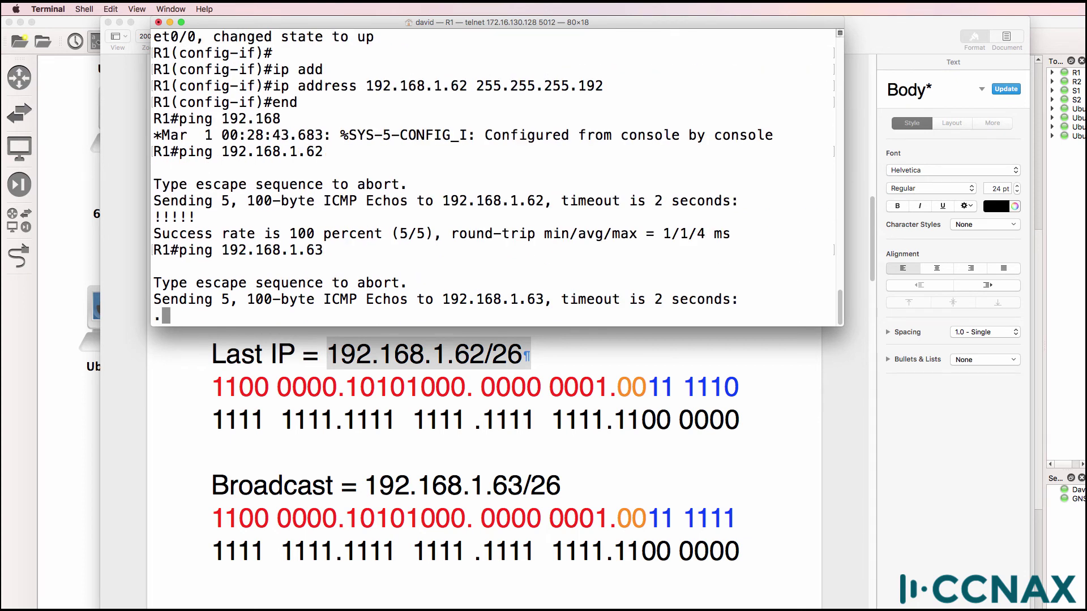
key("ctrl+shift+6")
type("sh ip int f0/0")
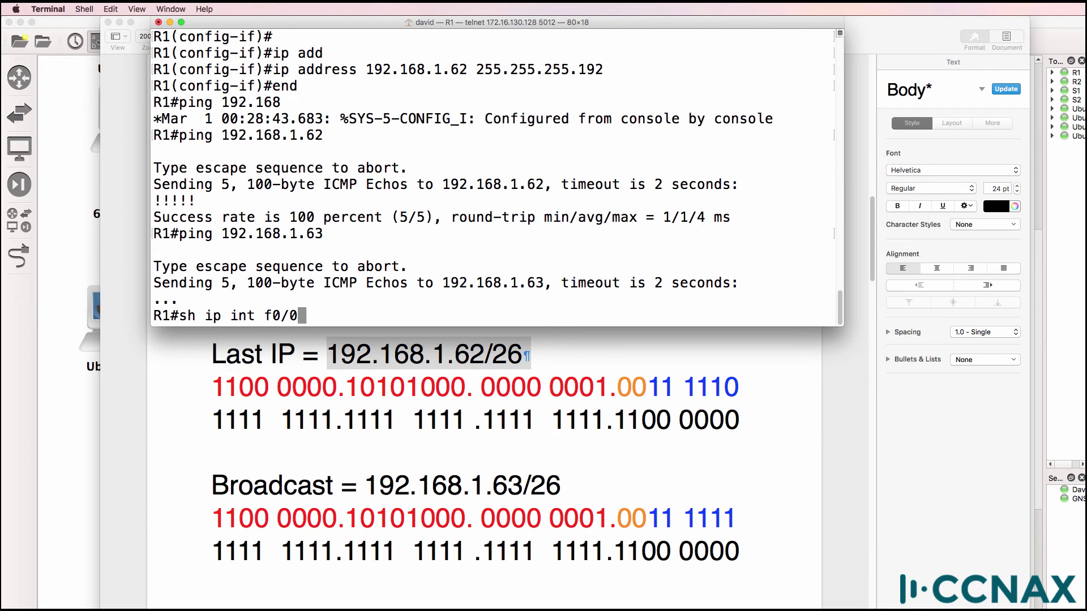
key("Return")
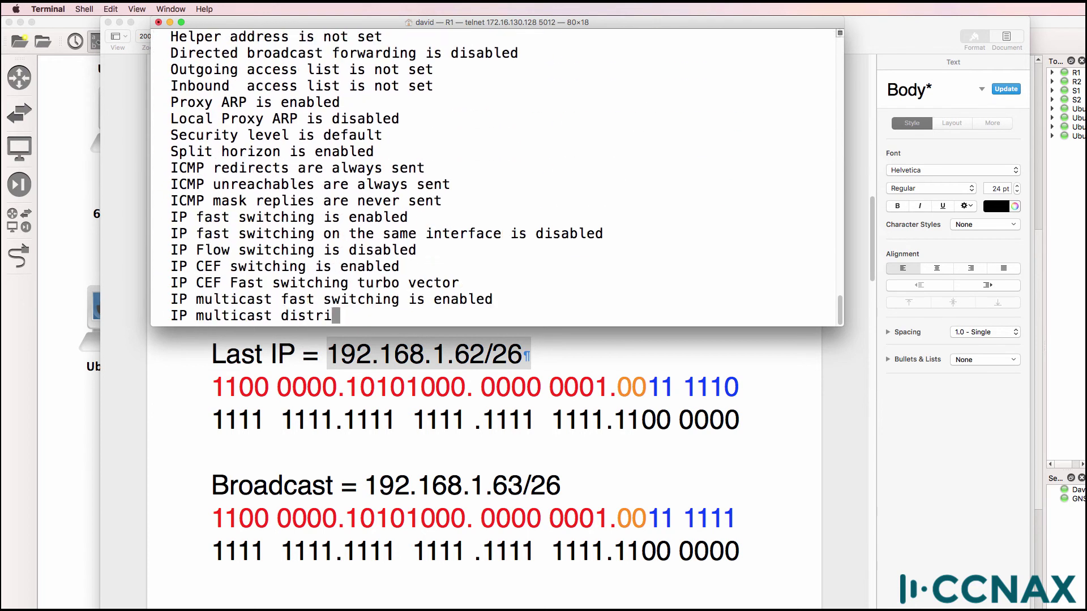
Highlight f0/0's address details and the broadcast address 192.168.1.63 in the R1 output
scroll(486, 94, "up", 3)
scroll(485, 93, "up", 1)
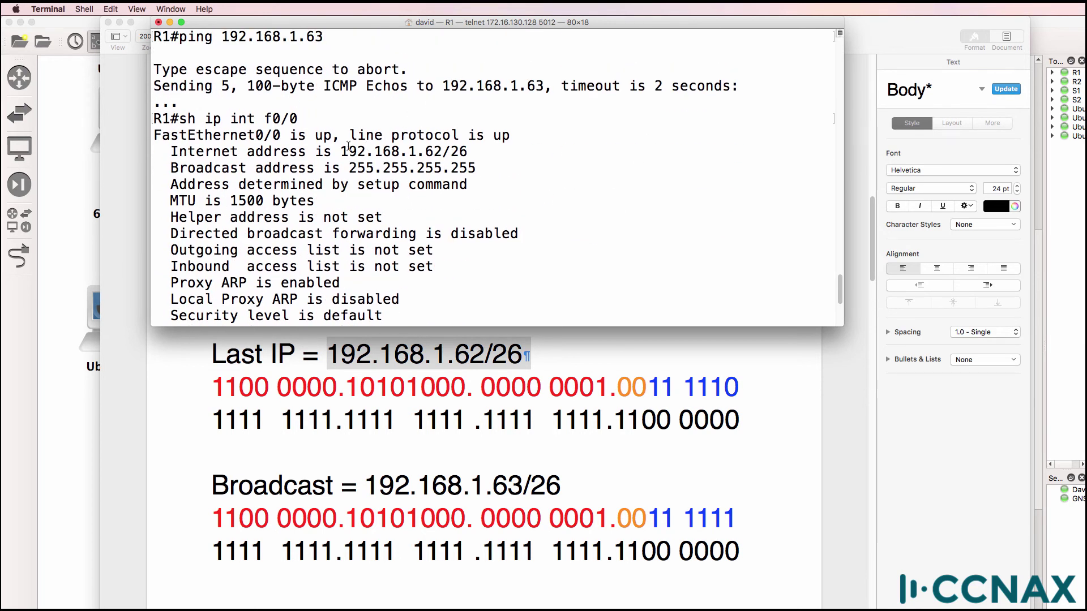
left_click_drag(340, 151, 482, 153)
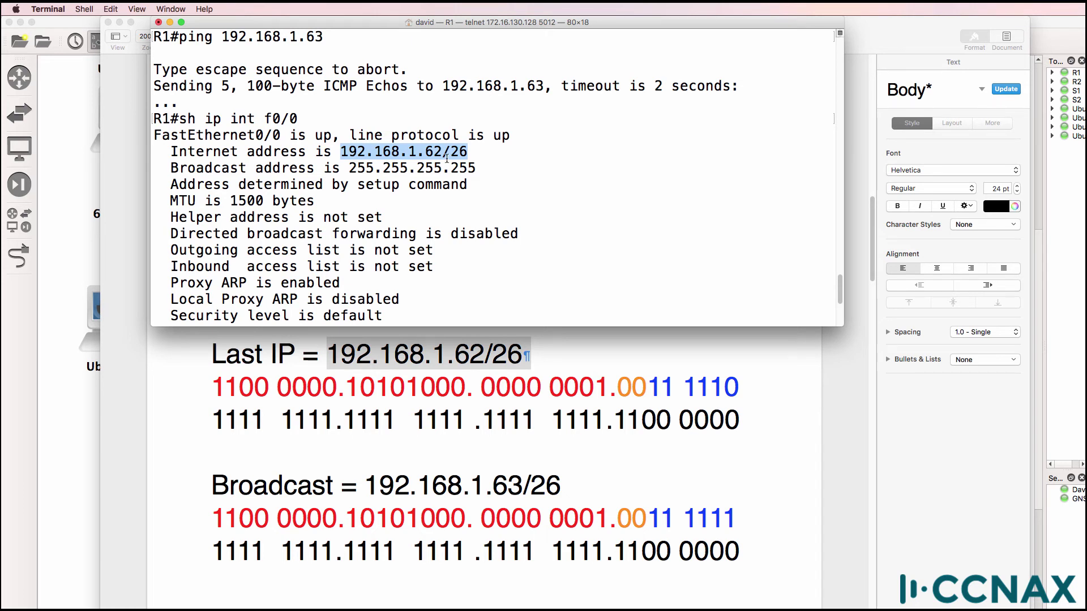
left_click_drag(348, 169, 539, 172)
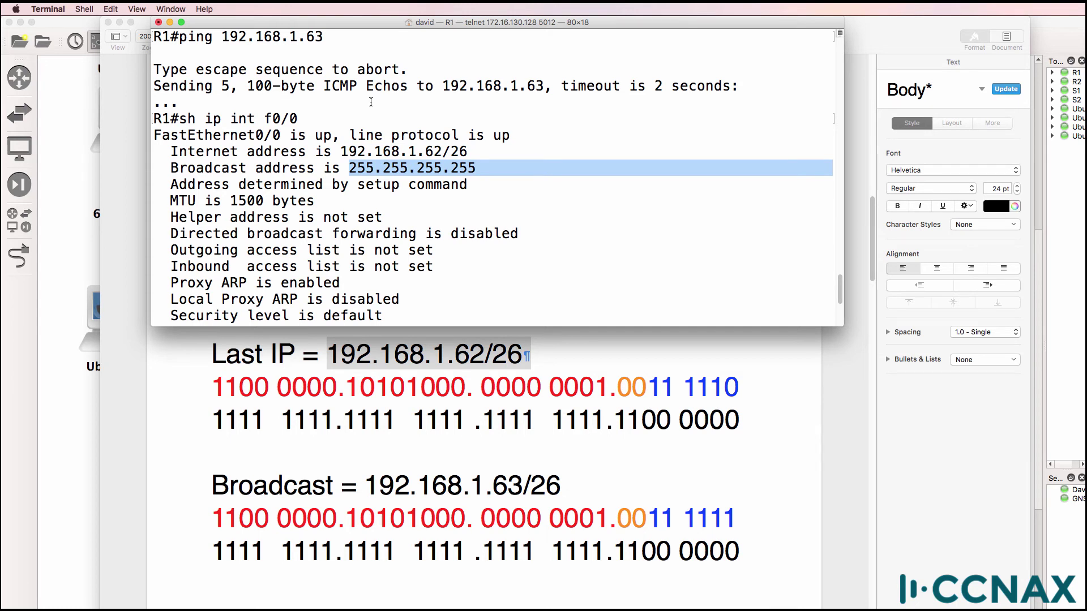
left_click_drag(443, 86, 547, 86)
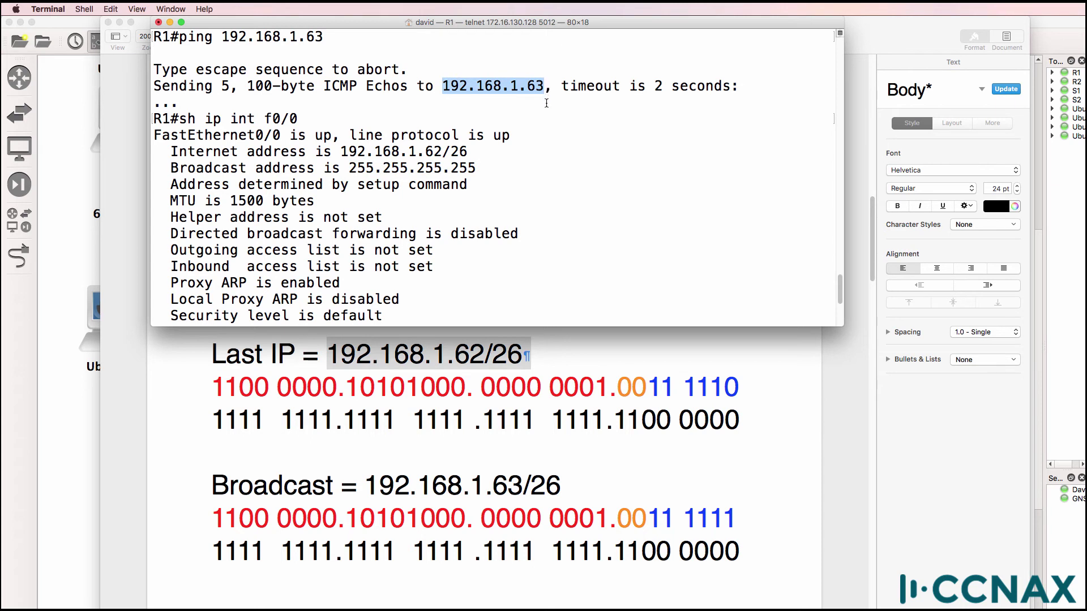
Display R1's running config for f0/0, showing 192.168.1.62 255.255.255.192
type("sh run i")
type("nt g0/0")
key("BackSpace")
key("BackSpace")
key("BackSpace")
key("BackSpace")
type("f0/")
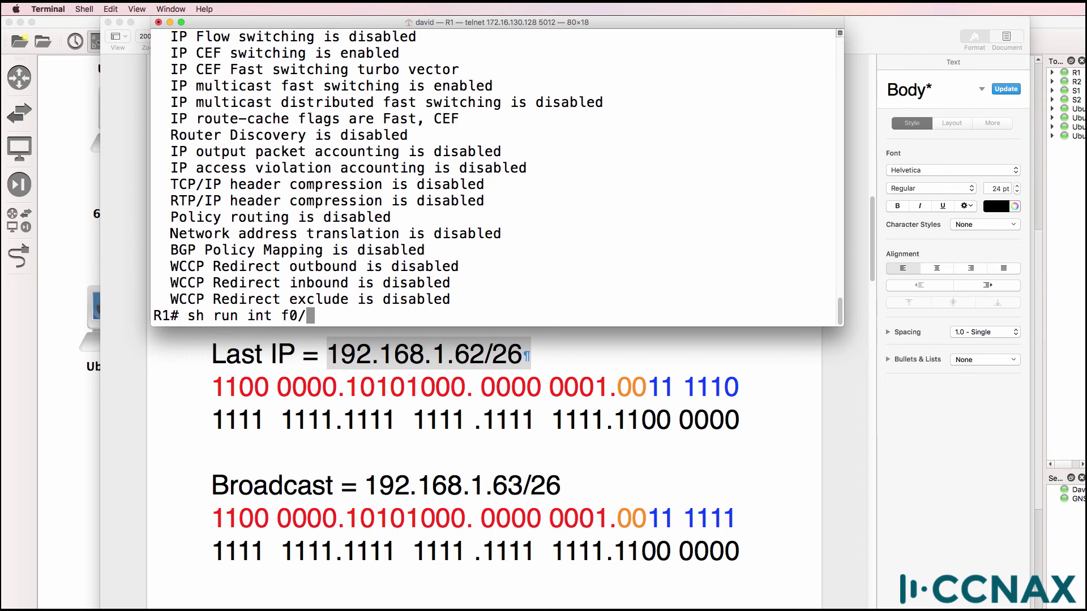
type("0")
key("Return")
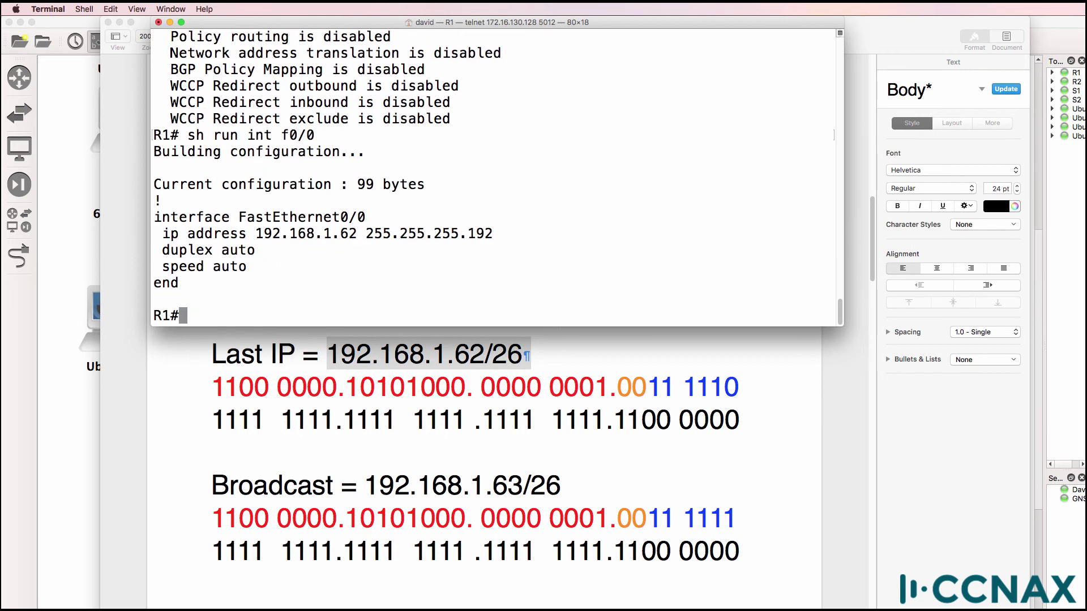
left_click(102, 403)
Stop Ubuntu-1 and open its network interfaces configuration for editing
left_click(88, 266)
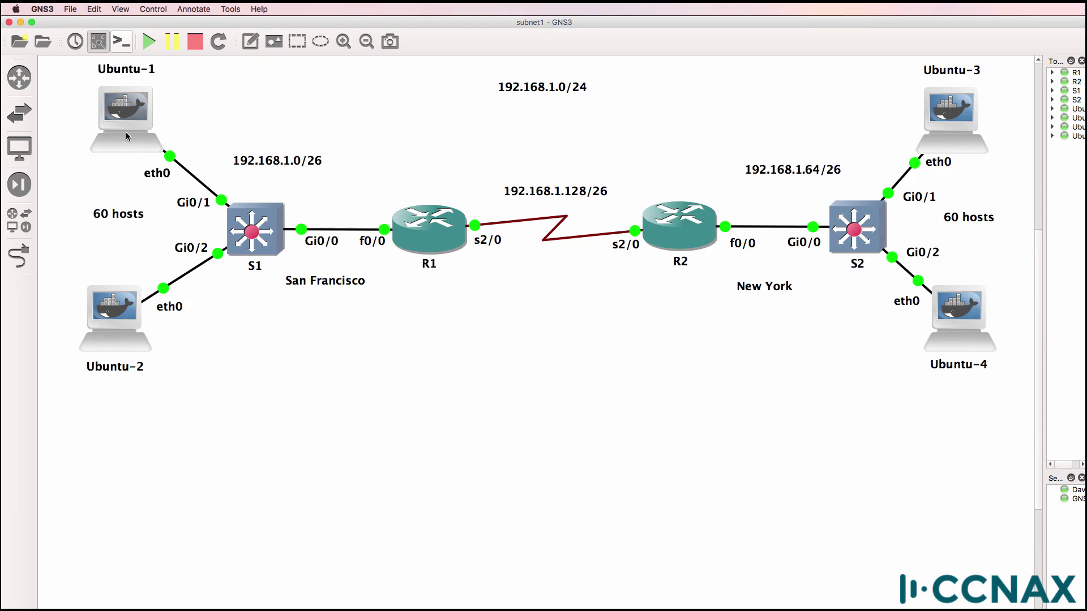
right_click(127, 123)
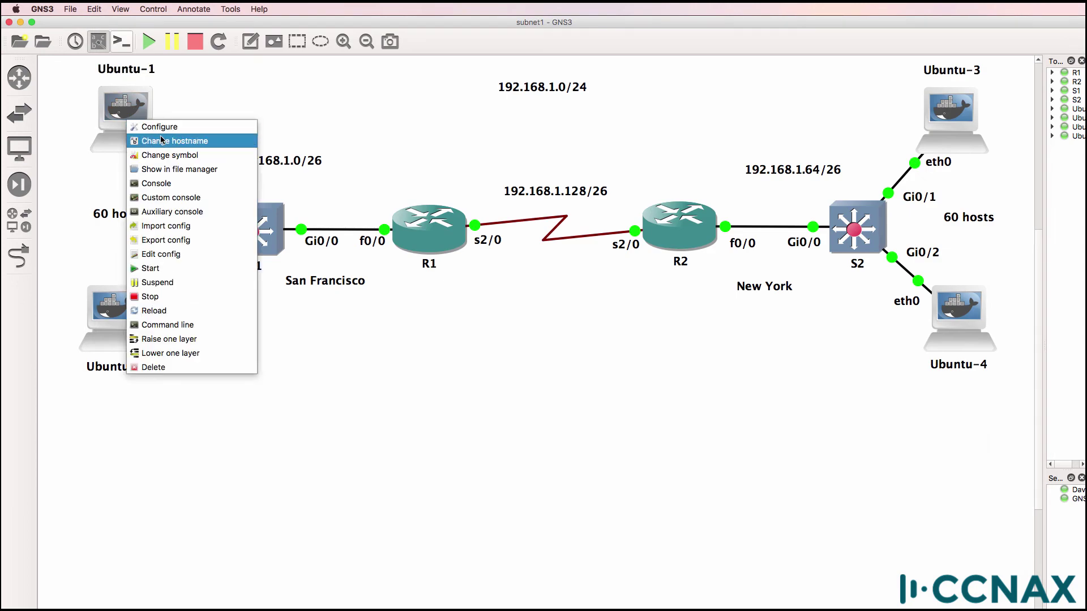
left_click(150, 296)
right_click(120, 116)
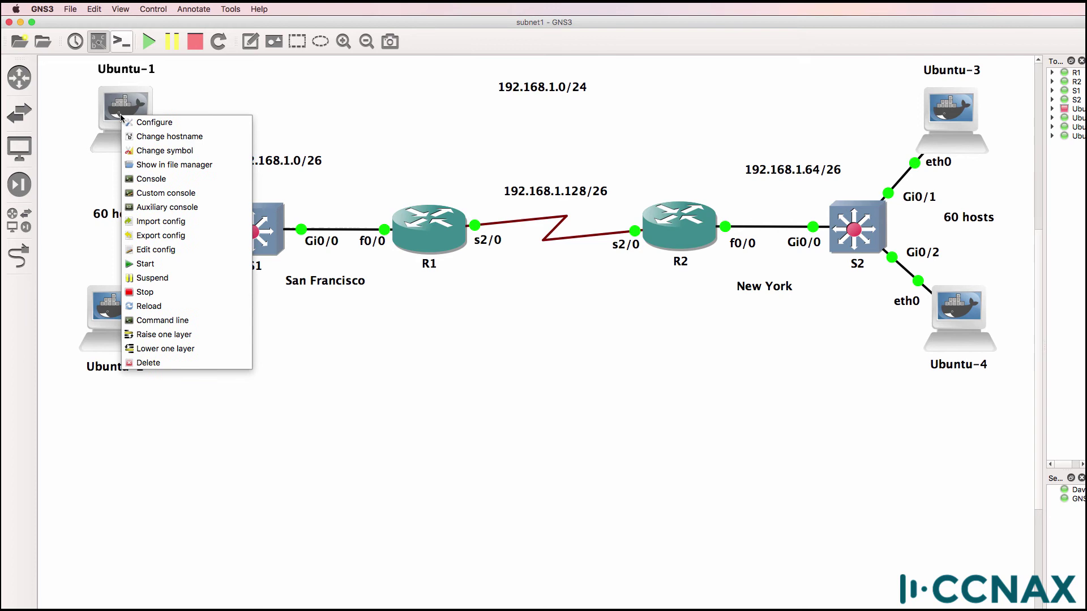
left_click(154, 250)
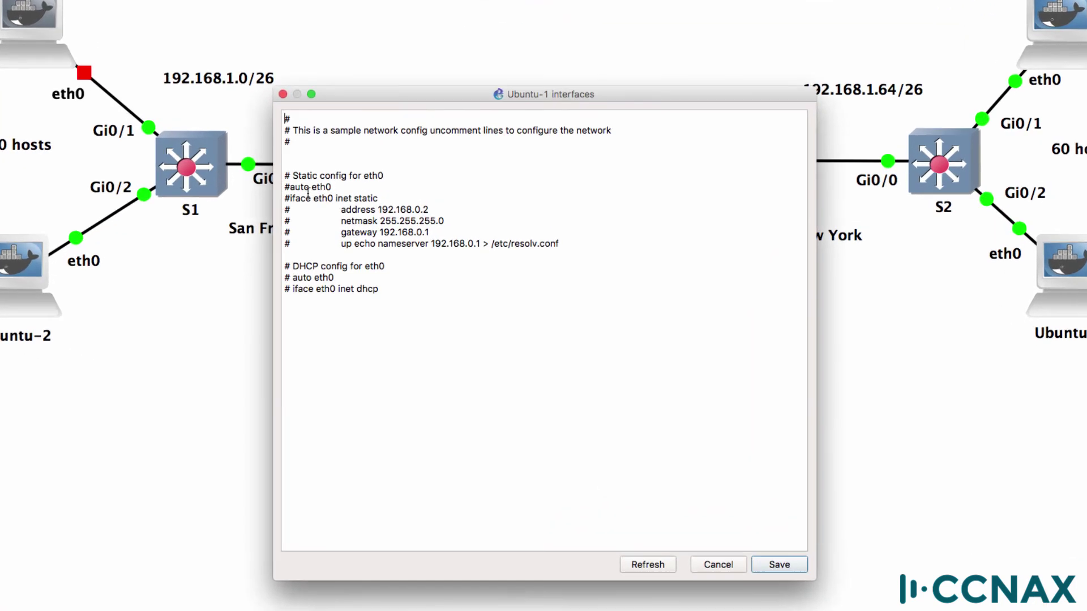
Uncomment the static eth0 lines: auto, iface, address, netmask, gateway and nameserver
left_click(335, 248)
key("BackSpace")
key("Down")
key("BackSpace")
key("Down")
key("BackSpace")
key("Down")
key("BackSpace")
key("Down")
key("BackSpace")
key("Down")
key("BackSpace")
key("Up")
Set address 192.168.1.1, netmask 255.255.255.192, and gateway and nameserver 192.168.1.62
key("Left")
key("Left")
key("Left")
key("Left")
key("BackSpace")
type("1")
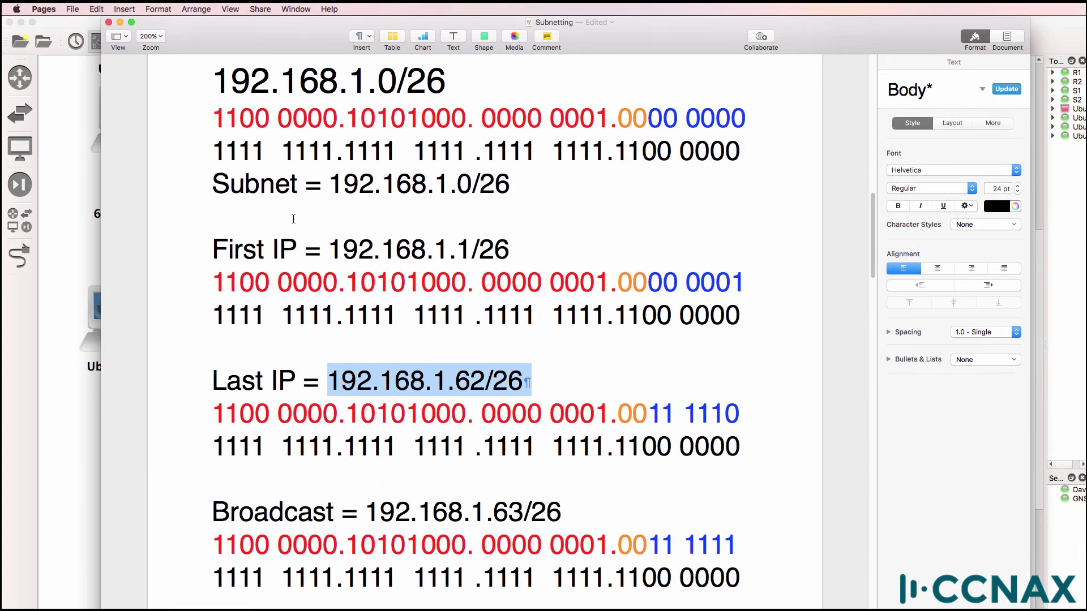
left_click(293, 218)
left_click_drag(328, 249, 535, 252)
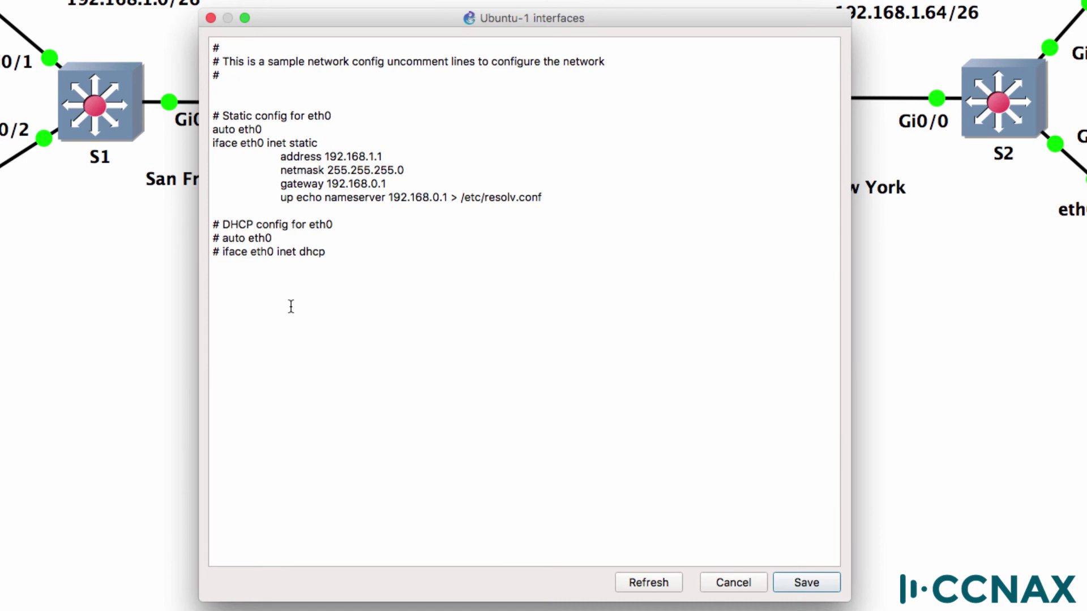
key("BackSpace")
type("192")
key("BackSpace")
type("1.62")
key("Down")
key("Right")
key("Right")
key("Right")
key("Right")
key("Right")
key("Right")
key("Right")
key("Right")
key("BackSpace")
type("1")
key("Delete")
key("Delete")
type(".62")
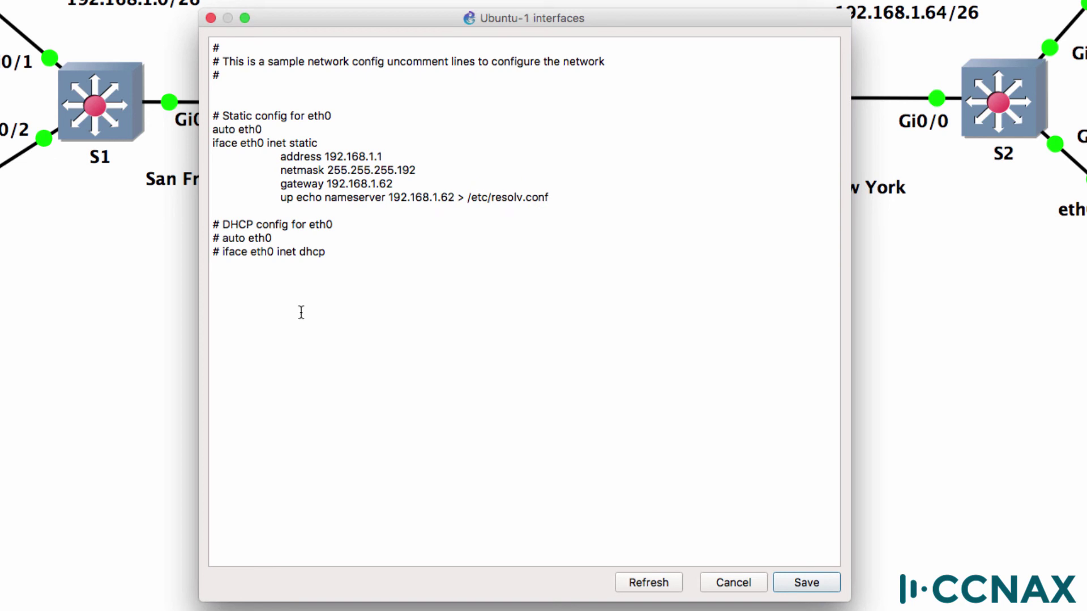
Save Ubuntu-1's interface settings, start the host and open its console
left_click(805, 583)
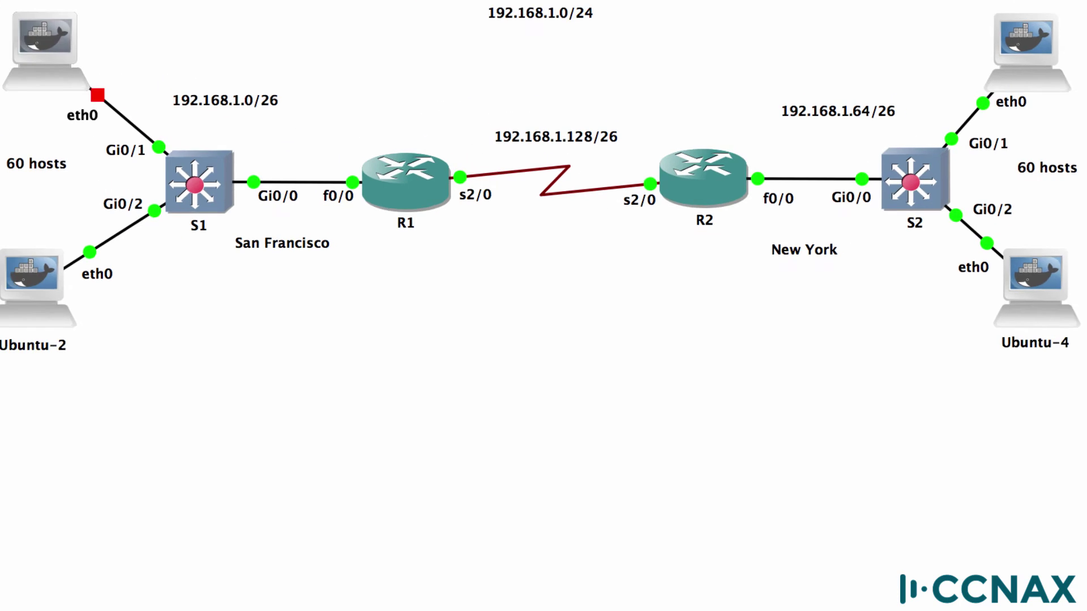
right_click(22, 8)
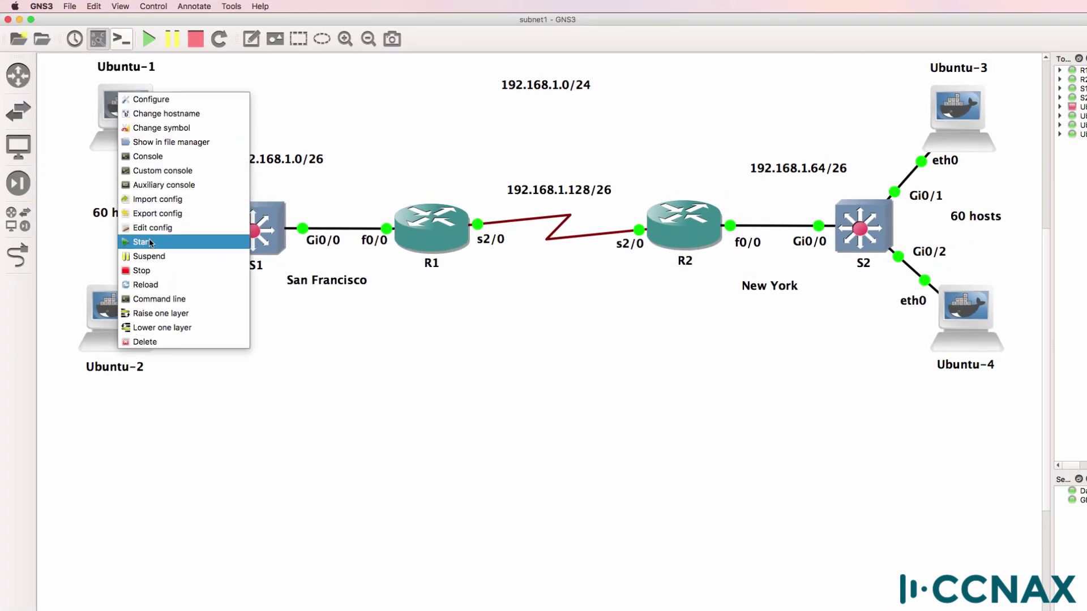
left_click(150, 243)
right_click(141, 117)
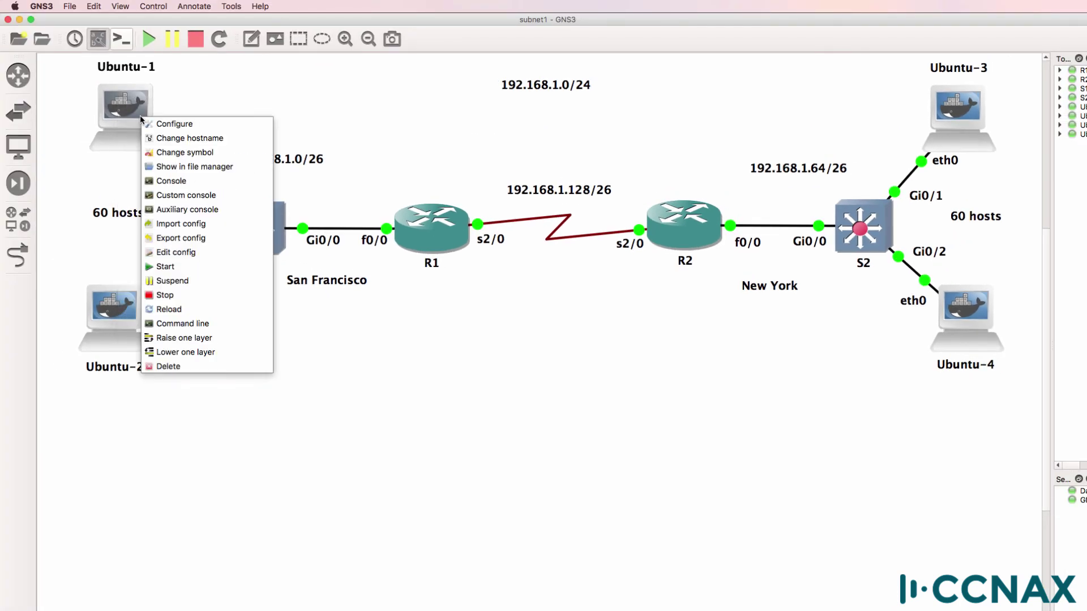
left_click(199, 184)
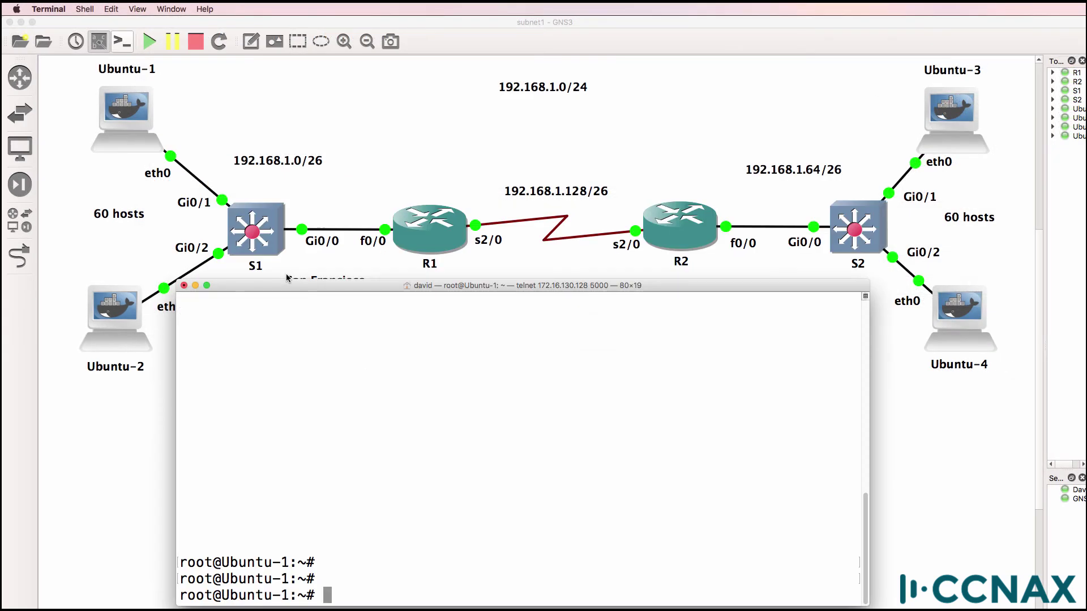
left_click_drag(287, 284, 132, 217)
Run ifconfig eth0 and confirm 192.168.1.1 with mask 255.255.255.192
key("Return")
key("Return")
type("ifconfig eht")
key("BackSpace")
key("BackSpace")
type("th0")
key("Return")
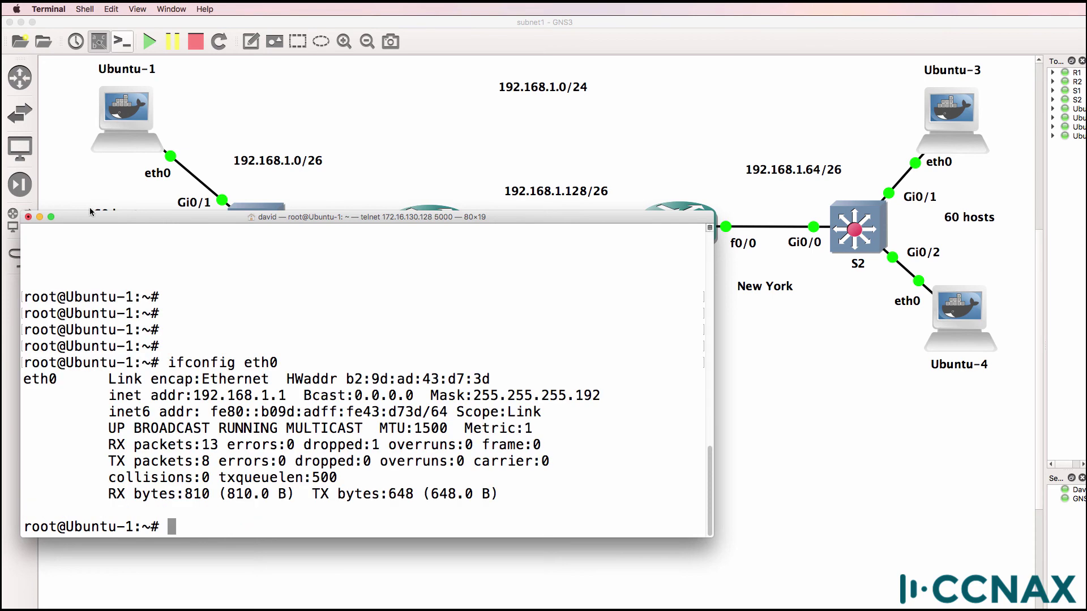
left_click_drag(185, 395, 286, 394)
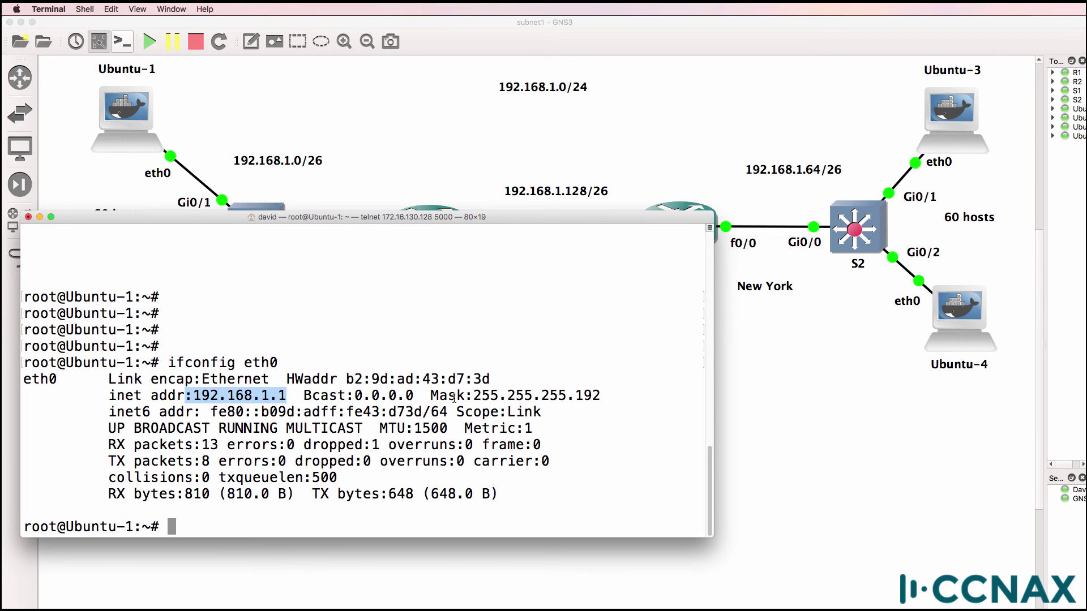
left_click_drag(465, 395, 639, 400)
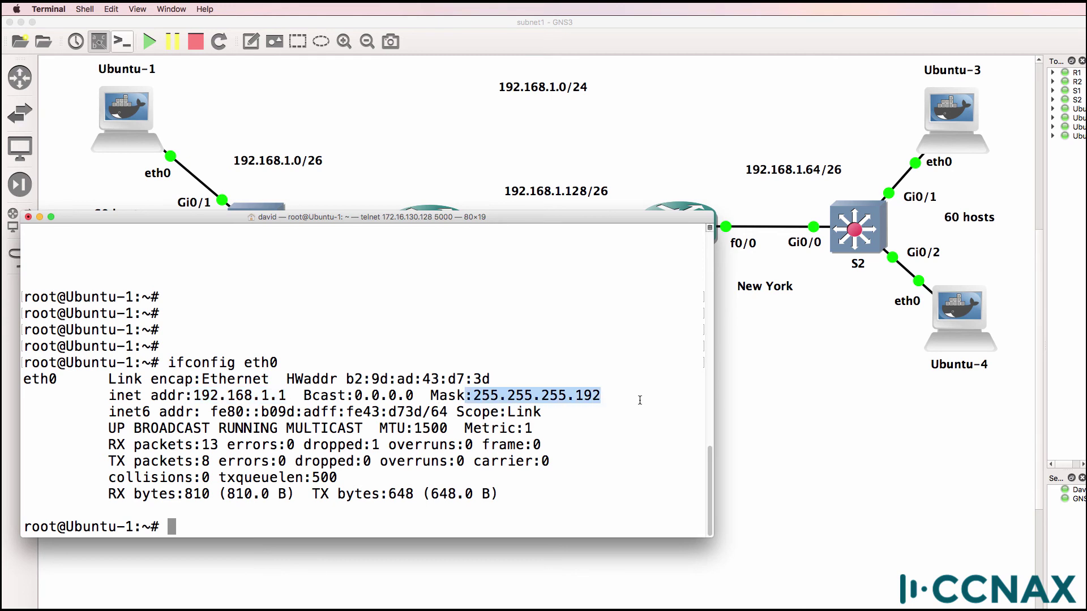
Ping Ubuntu-1's own address 192.168.1.1 successfully, then stop the ping
type("ping 192.168")
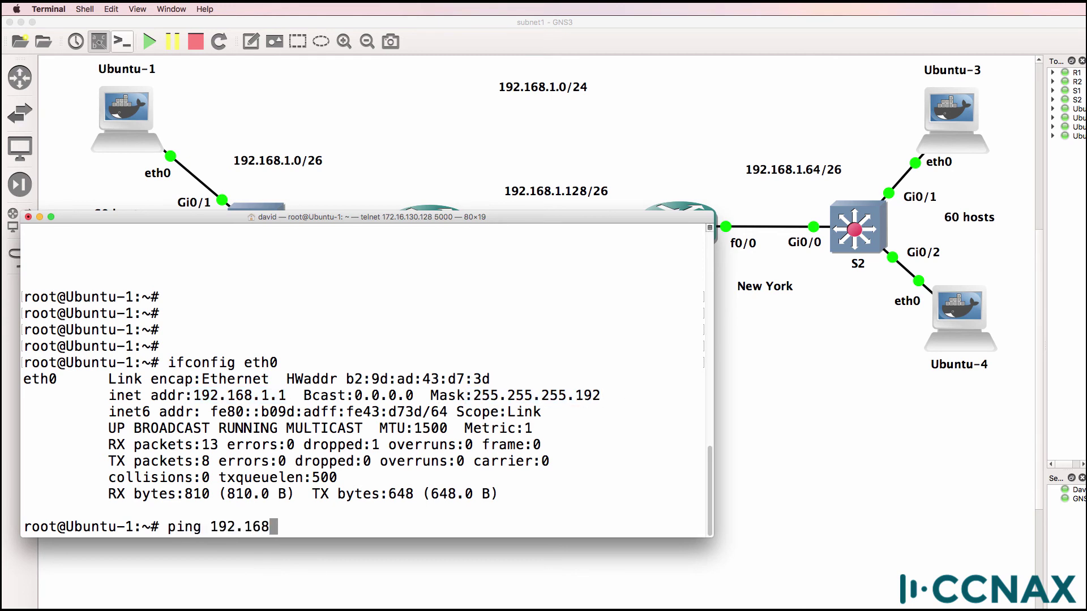
type(".1.1.")
key("Return")
key("ctrl+c")
key("Up")
key("BackSpace")
Ping R1 at 192.168.1.62 from Ubuntu-1
type("62")
key("Return")
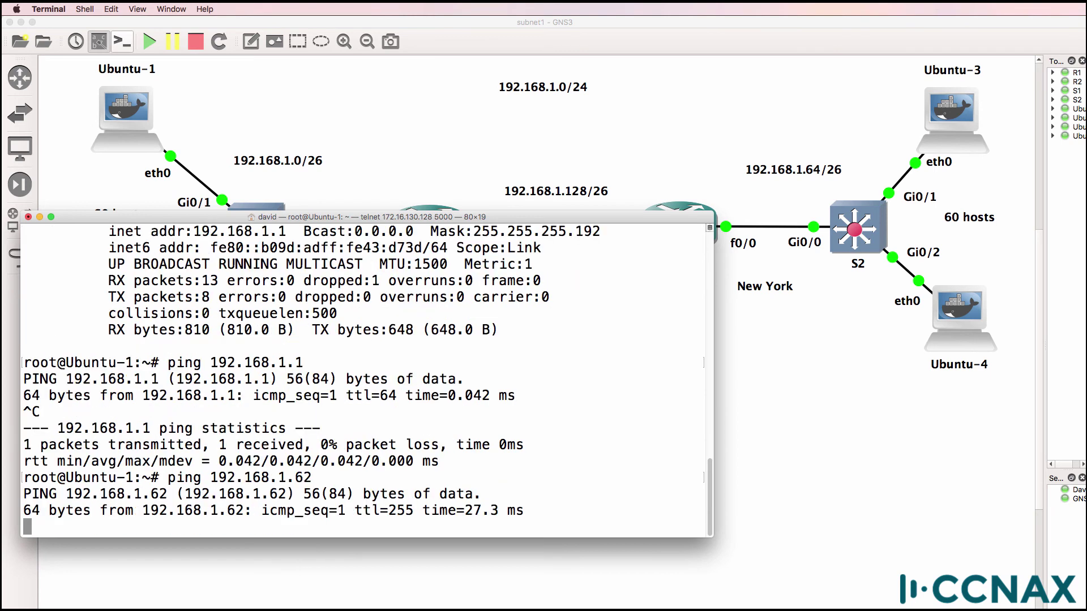
key("ctrl+c")
Enable debug ip icmp on R1 and ping it again from Ubuntu-1 to watch echo replies
key("super+grave")
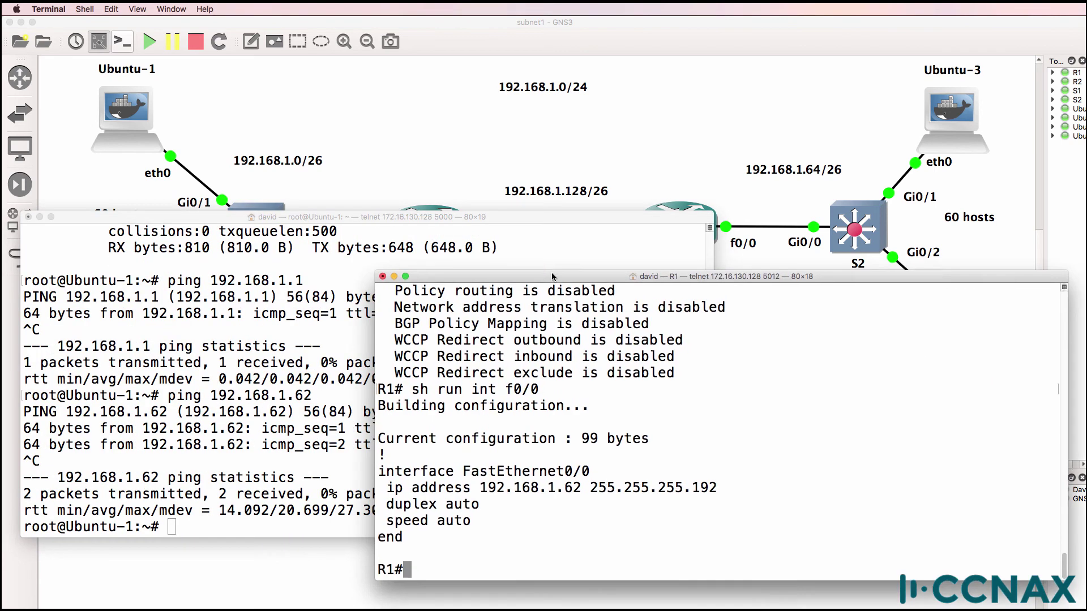
type("debug ip icmp")
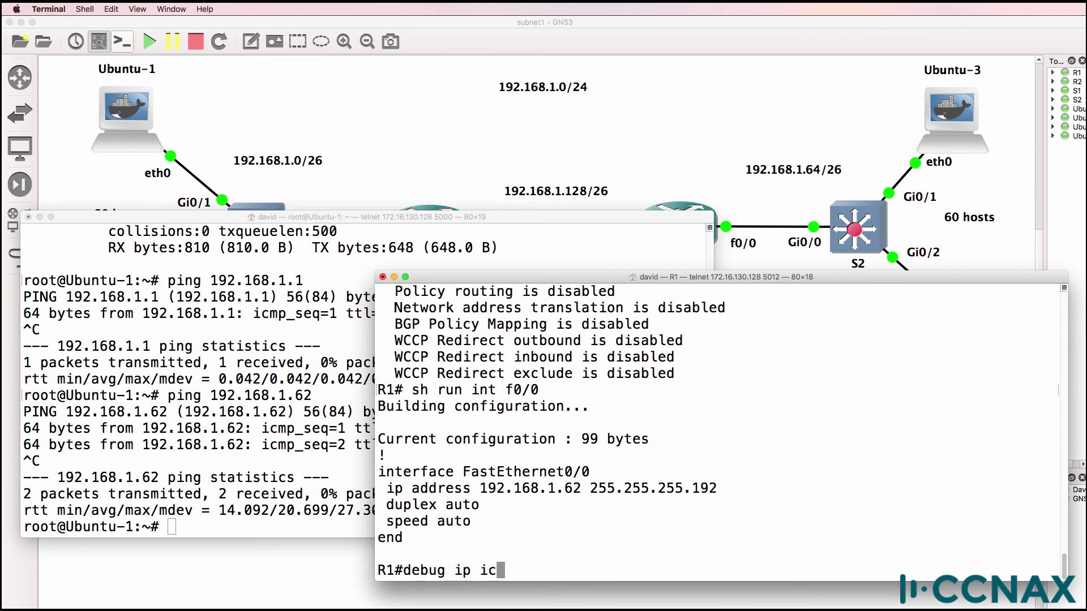
key("Return")
key("super+grave")
key("Up")
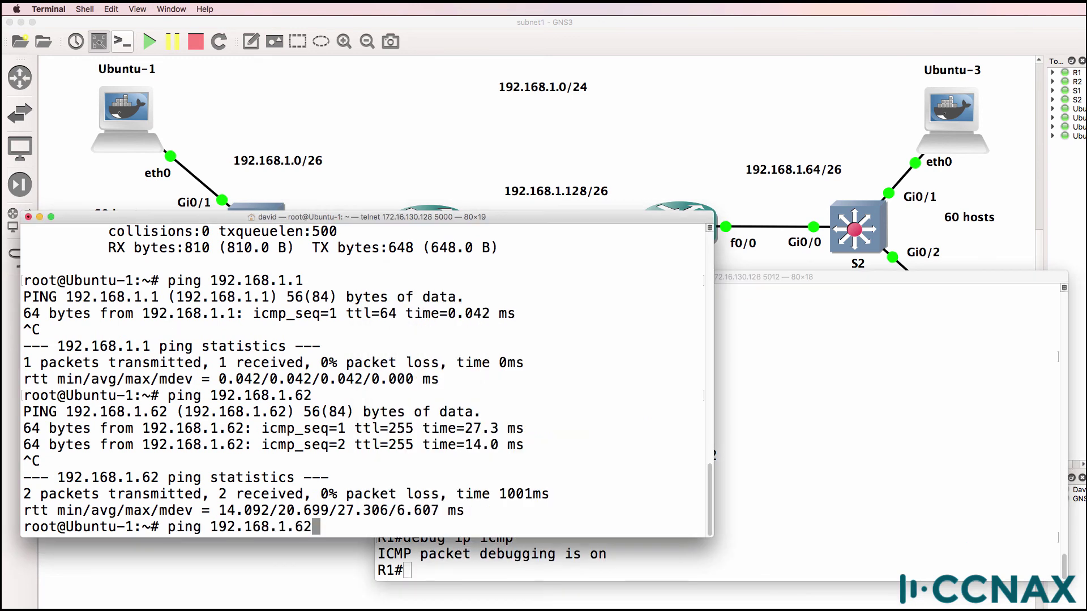
key("Return")
key("super+grave")
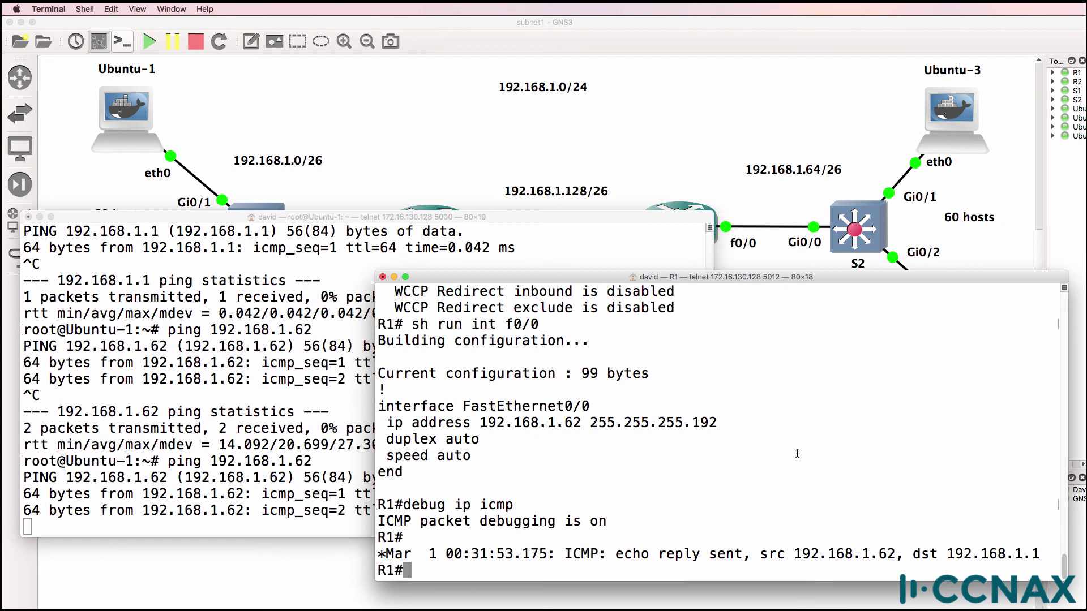
key("super+grave")
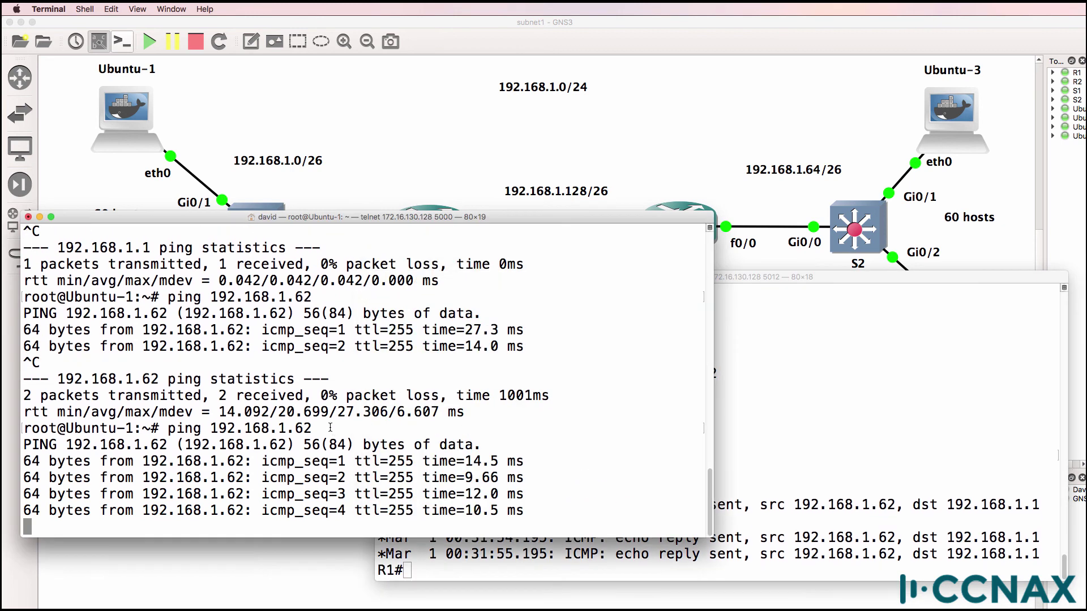
key("ctrl+c")
Turn off all debugging on R1 with un all and enter a ping to 192.168.1.1
key("super+grave")
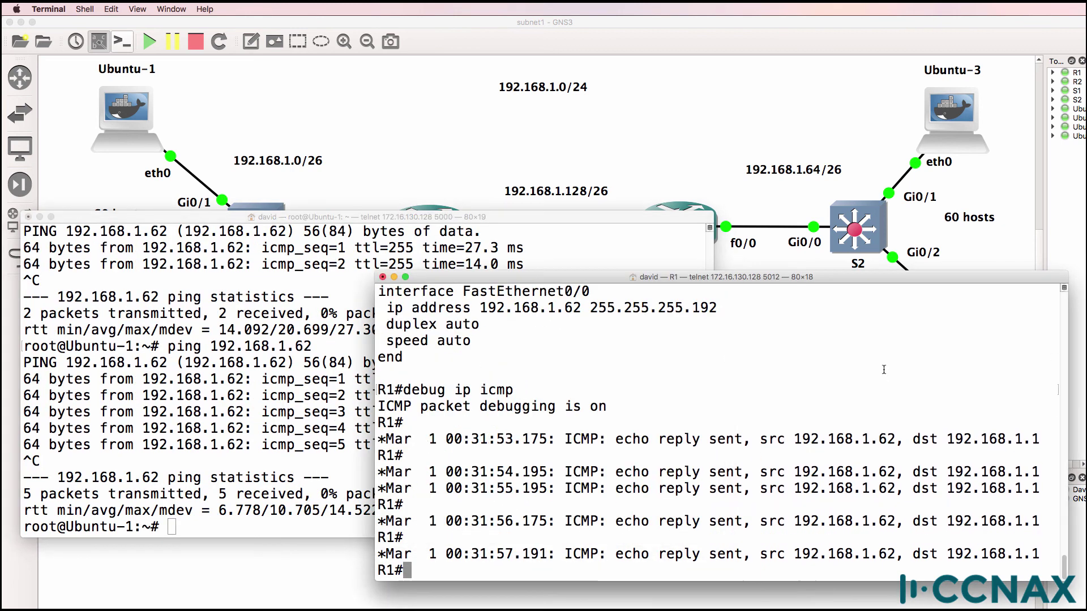
key("Return")
key("Return")
type("un all")
key("Return")
type("ping 192.168.1.1")
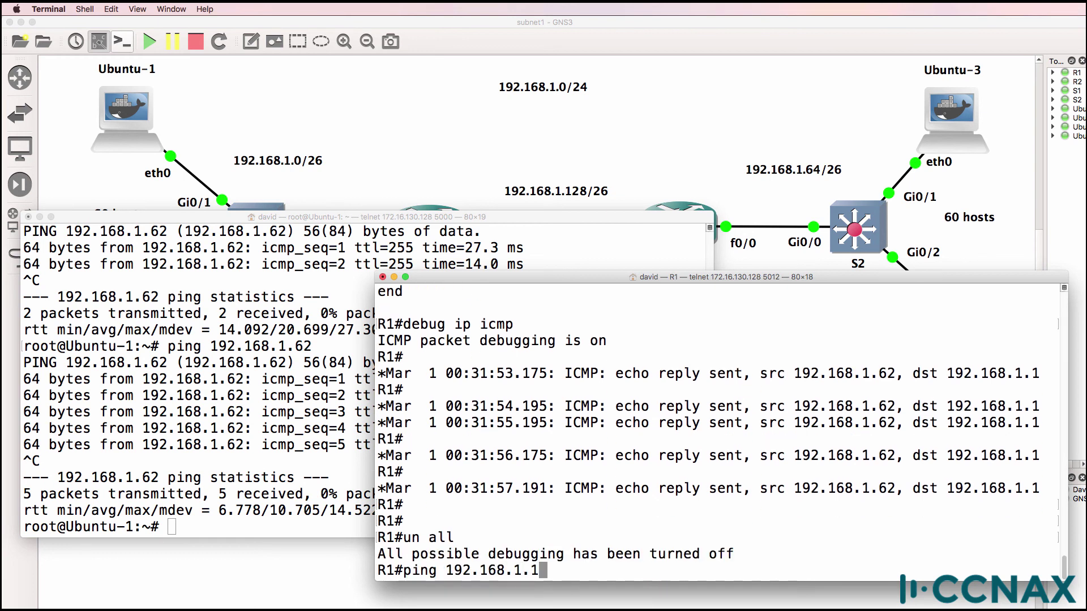
Ping Ubuntu-1 at 192.168.1.1 from R1 (5/5), then confirm f0/0 is 192.168.1.62 up in sh ip int brief
key("Return")
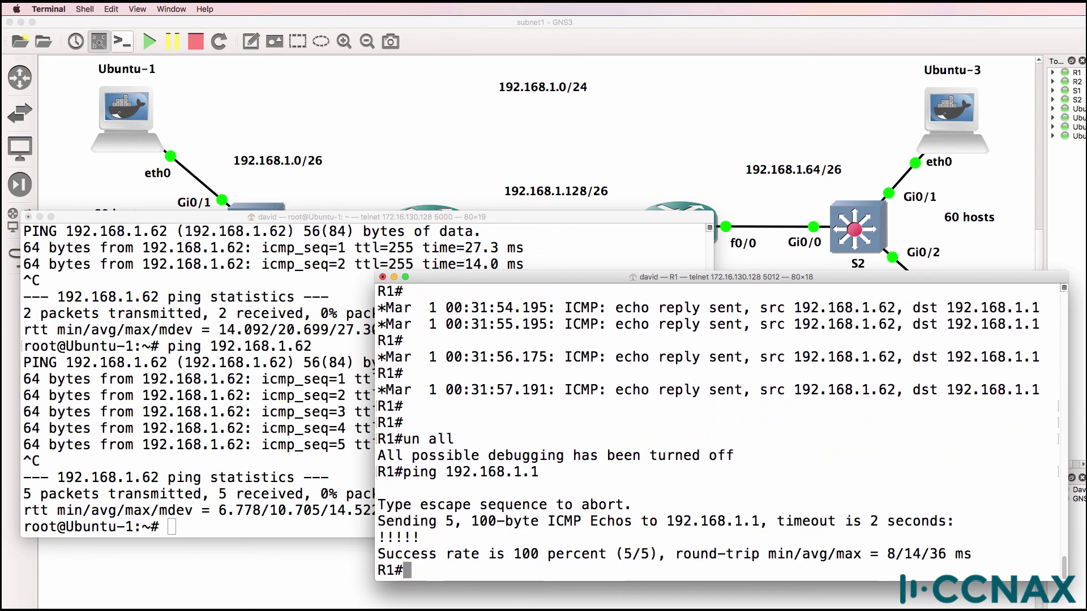
type("sh ip ")
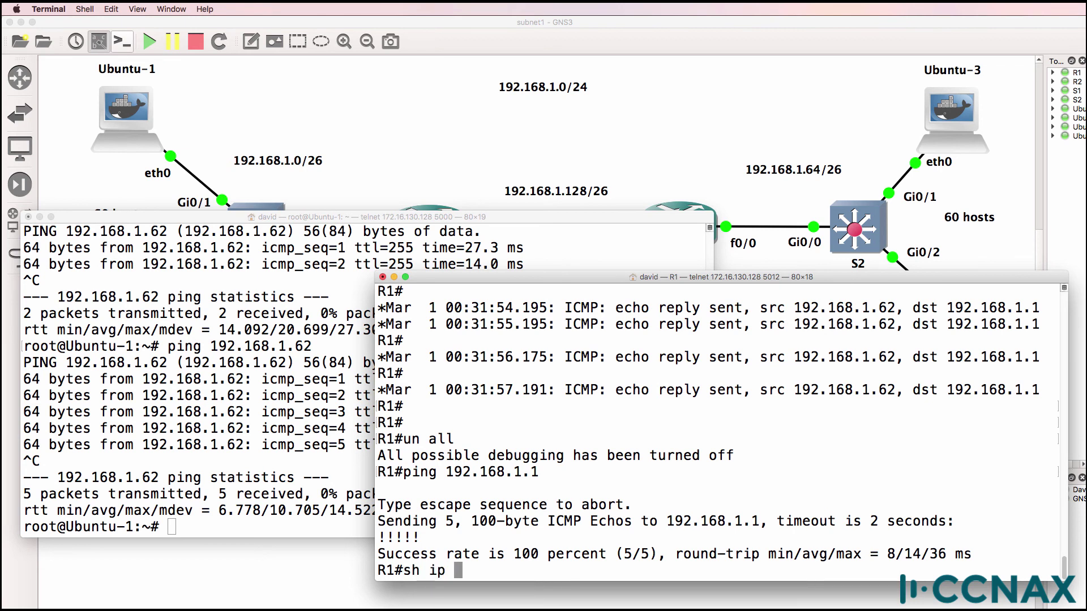
type("int brie")
type("f")
key("Return")
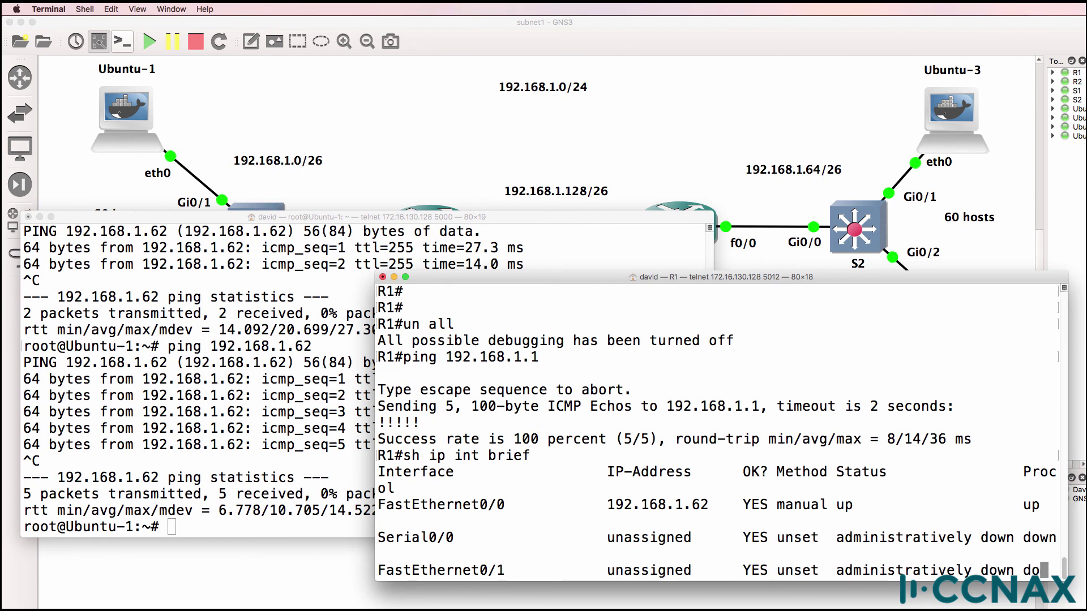
scroll(806, 393, "up", 5)
left_click_drag(711, 472, 599, 472)
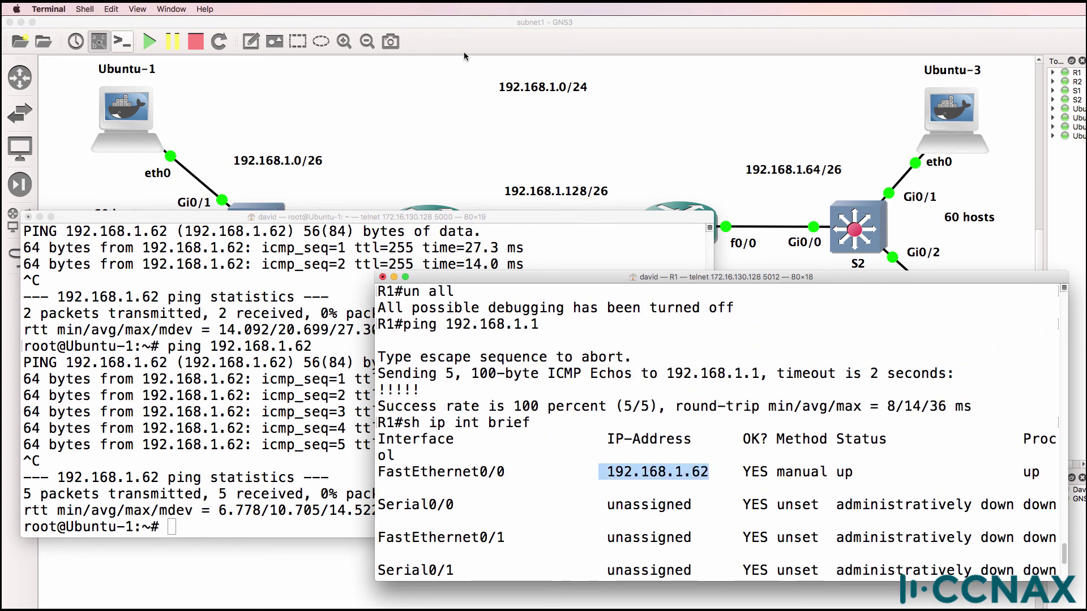
Stop Ubuntu-2 and open its network interface configuration for editing
left_click(463, 33)
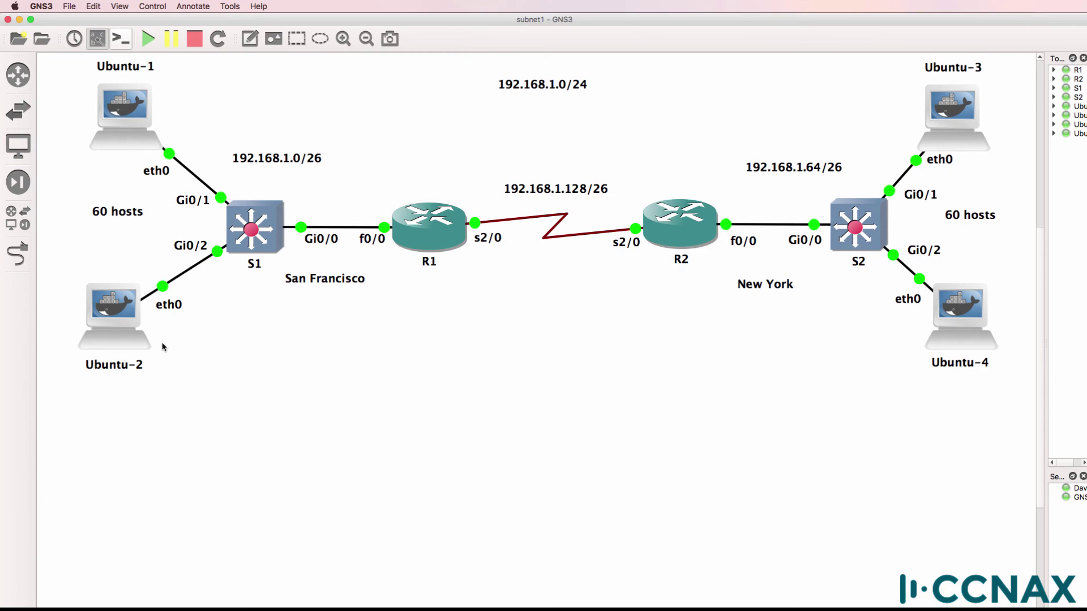
right_click(89, 300)
left_click(116, 477)
right_click(113, 322)
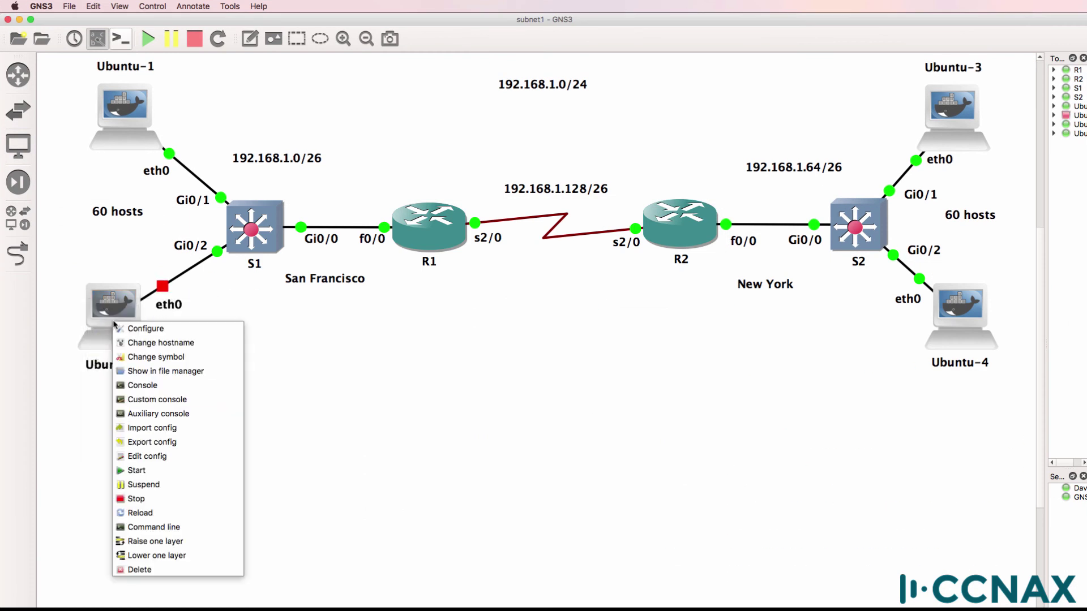
left_click(167, 456)
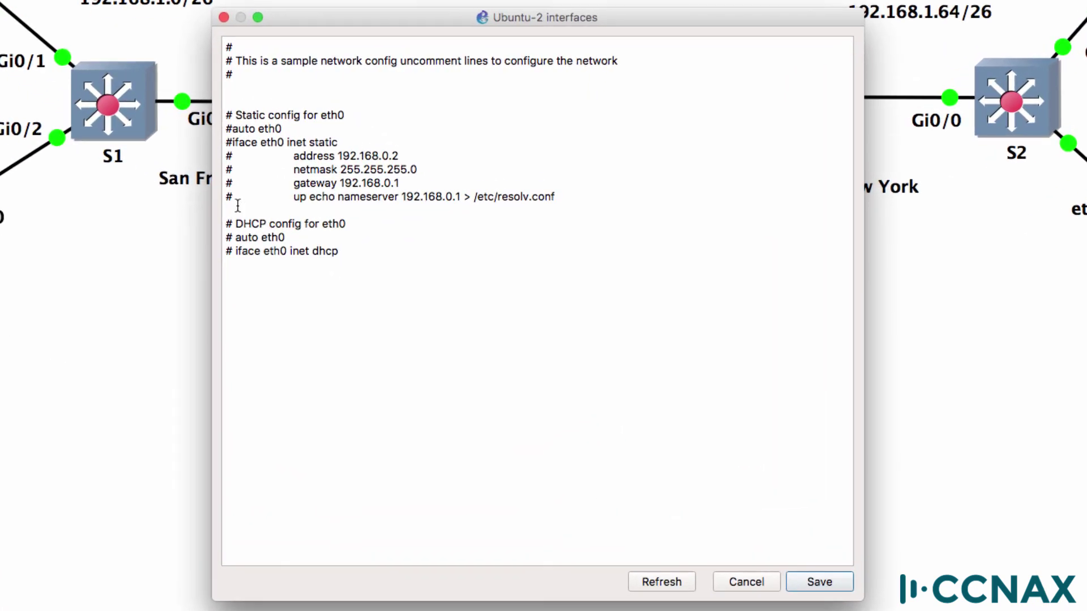
Uncomment the static eth0 lines through the nameserver line
key("BackSpace")
key("Down")
key("BackSpace")
key("Down")
key("BackSpace")
key("Down")
key("BackSpace")
key("Down")
key("BackSpace")
key("Down")
key("BackSpace")
key("Up")
key("Up")
Set the eth0 address to 192.168.1.61 and netmask to 255.255.255.192
key("Left")
key("Left")
key("Left")
key("BackSpace")
type("1")
key("Right")
key("Right")
key("BackSpace")
type("61")
key("Down")
key("Right")
key("BackSpace")
type("192")
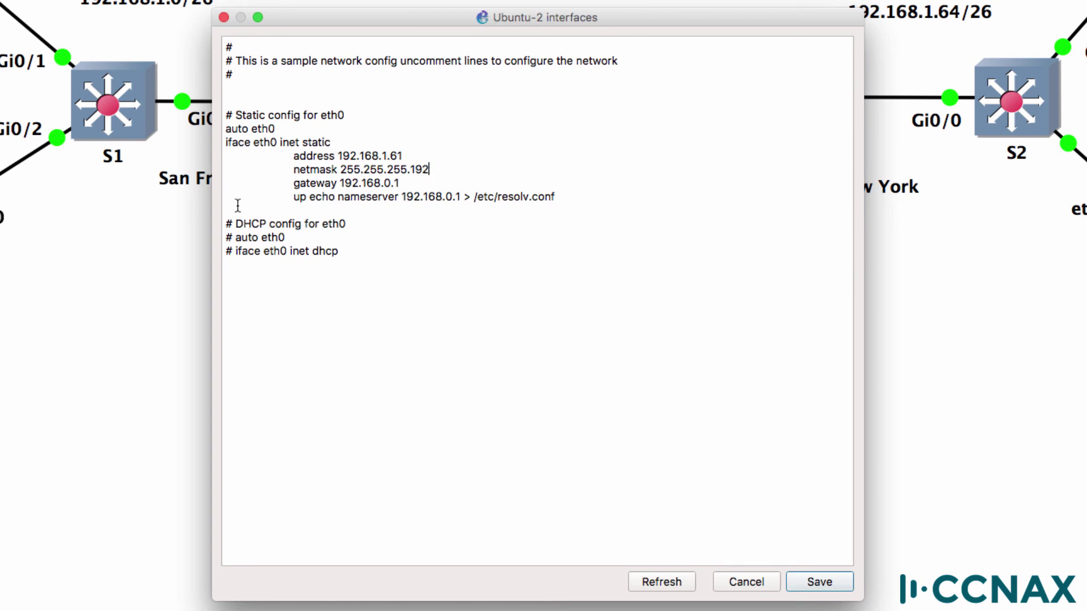
Set gateway and nameserver to 192.168.1.62 and save the file
key("BackSpace")
key("BackSpace")
key("BackSpace")
type("1.62")
key("Down")
key("BackSpace")
key("BackSpace")
key("BackSpace")
type("1.62")
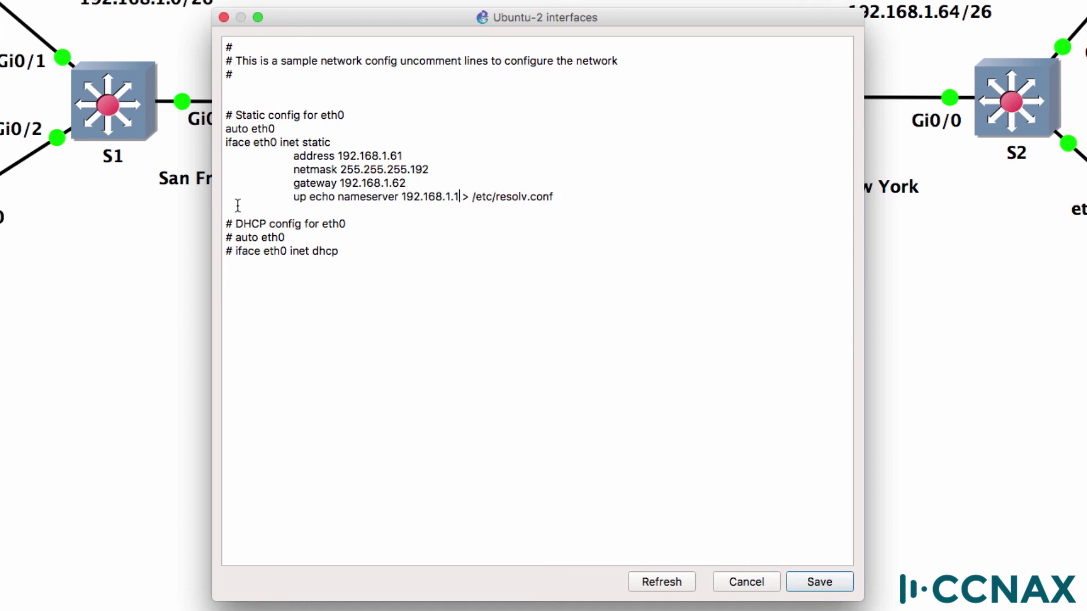
left_click(810, 586)
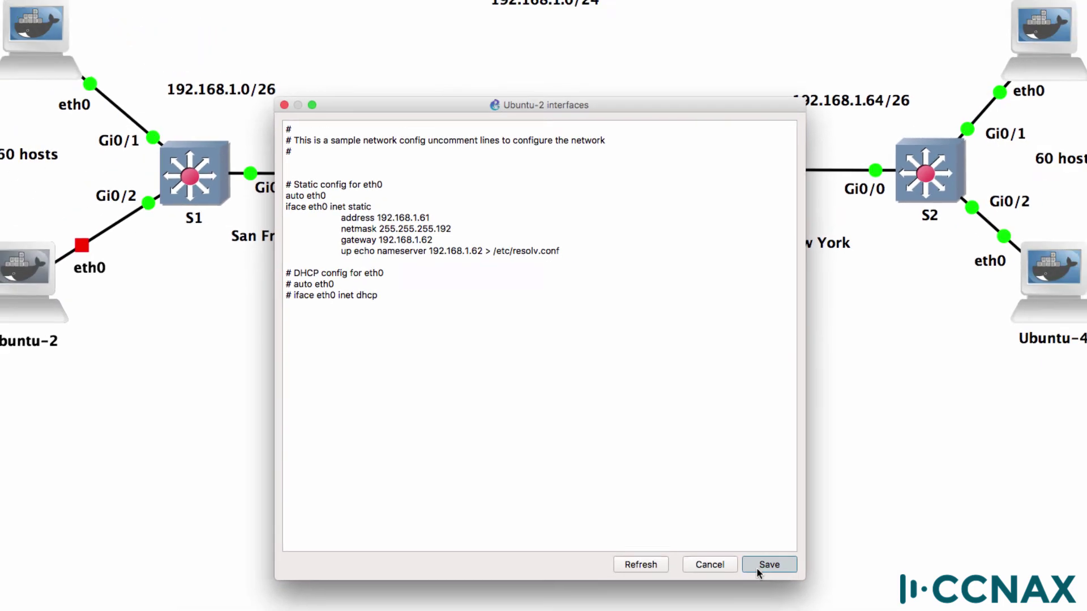
Start the Ubuntu-2 host and open its console
right_click(20, 293)
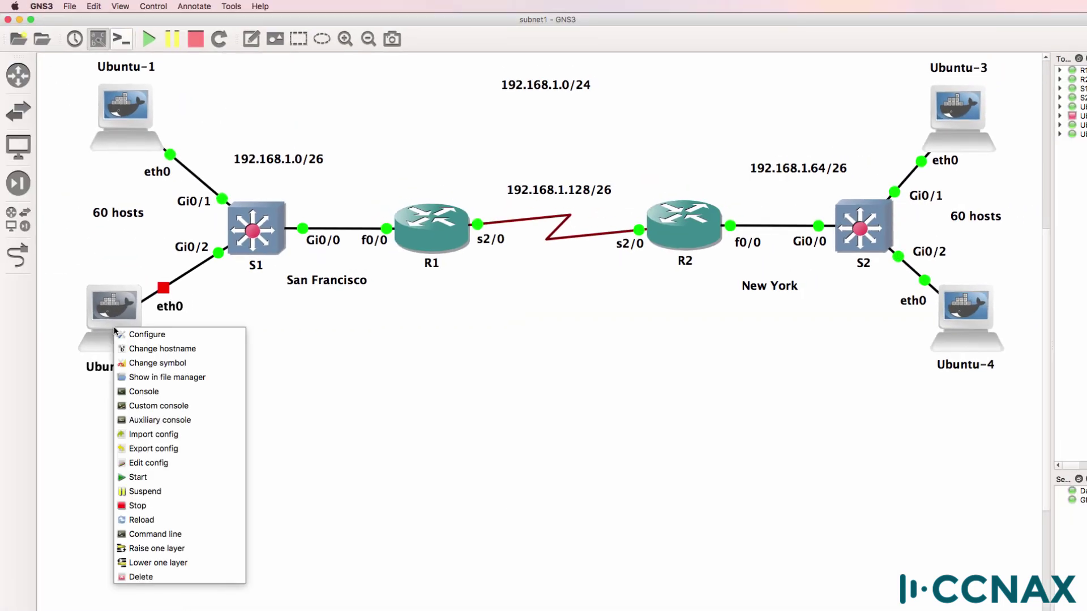
left_click(156, 481)
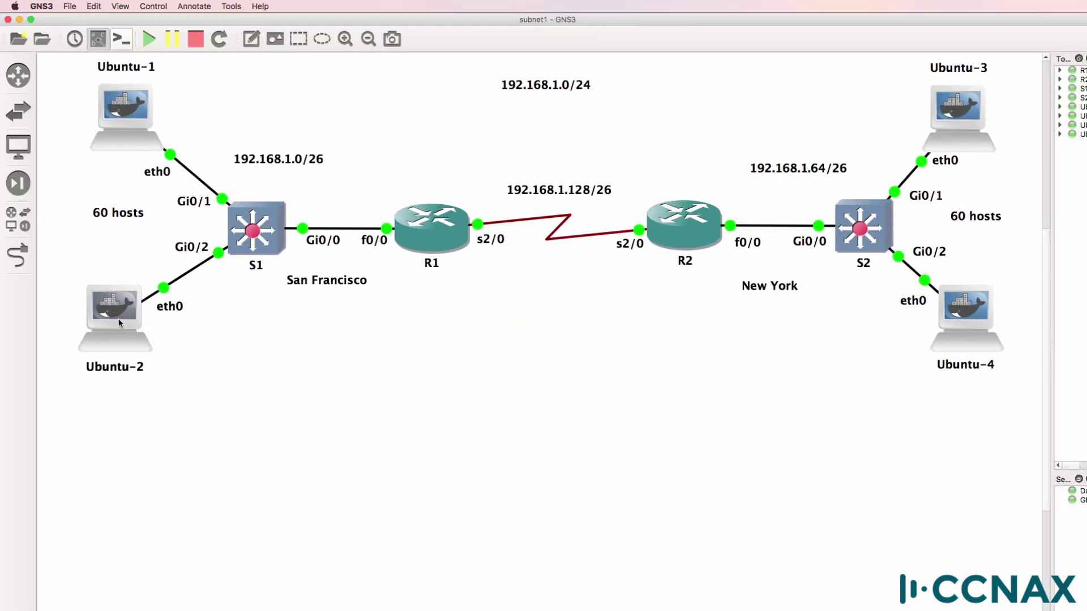
right_click(119, 320)
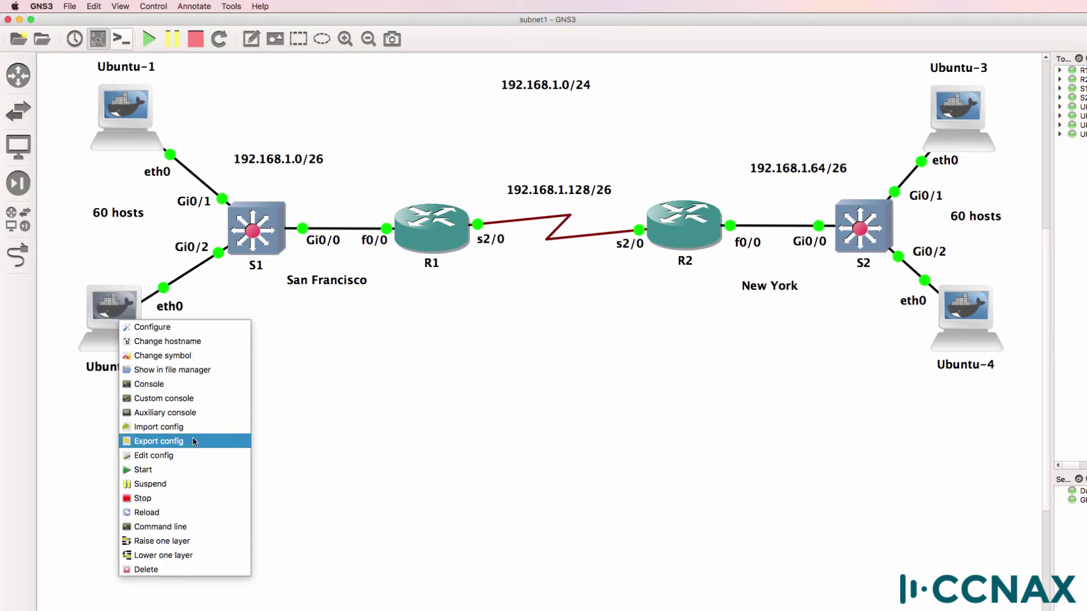
left_click(170, 384)
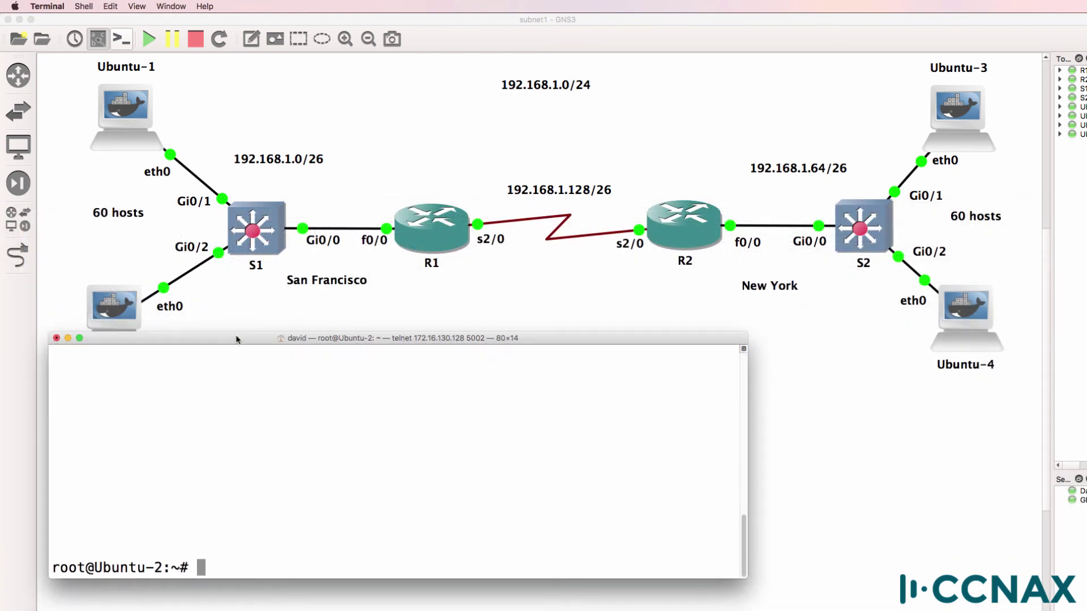
Confirm with ifconfig eth0 that Ubuntu-2 has 192.168.1.61, mask 255.255.255.192
key("Return")
type("ifconfig eth0")
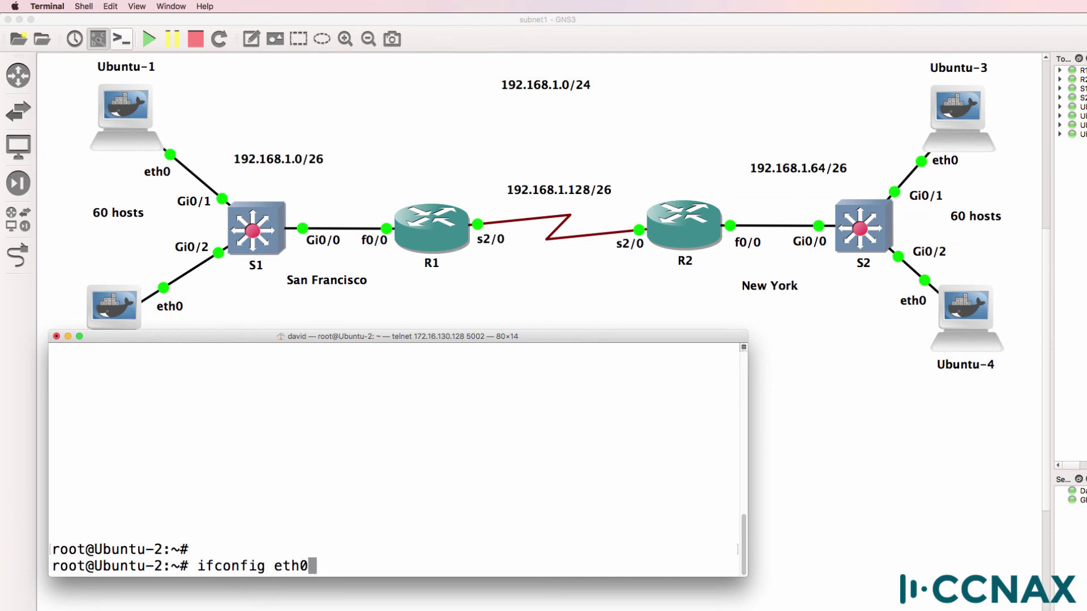
key("Return")
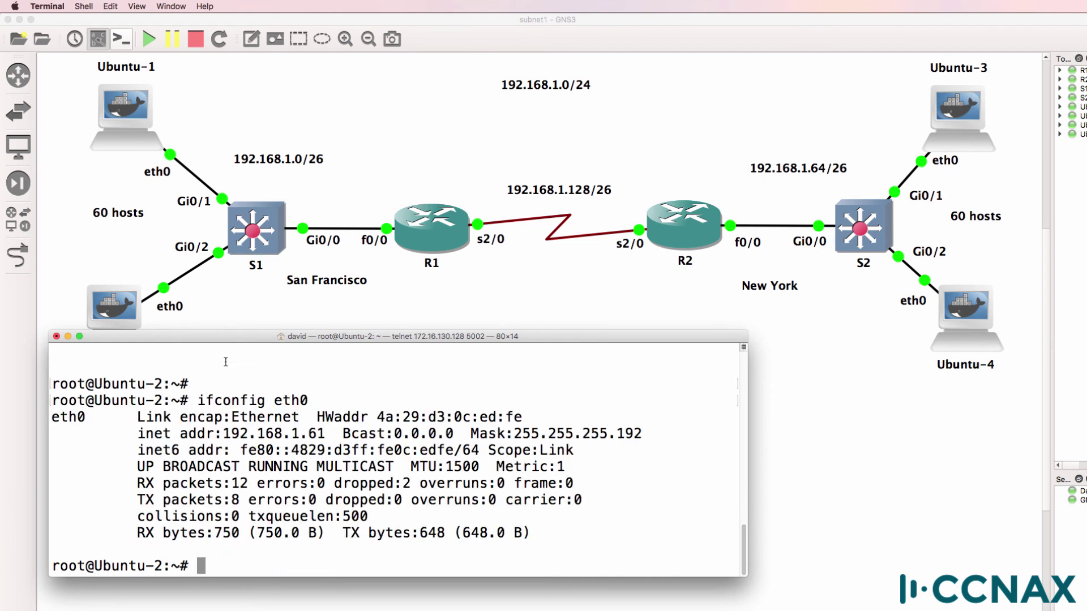
left_click_drag(227, 440, 324, 435)
left_click_drag(468, 433, 661, 428)
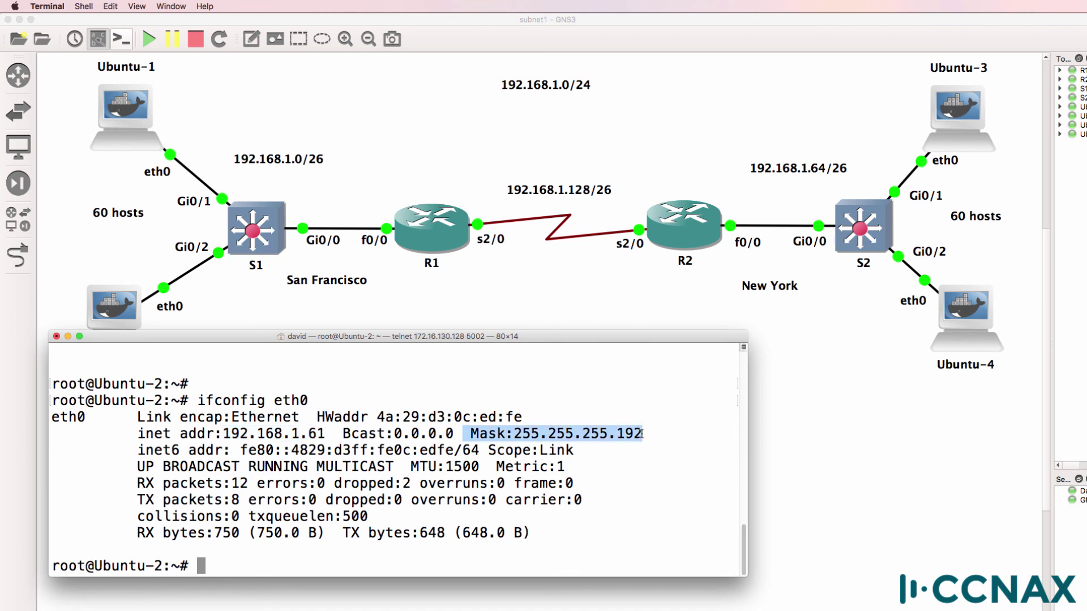
Get ping replies from 192.168.1.62 and 192.168.1.1, then clear the terminal
type("ping 192.16")
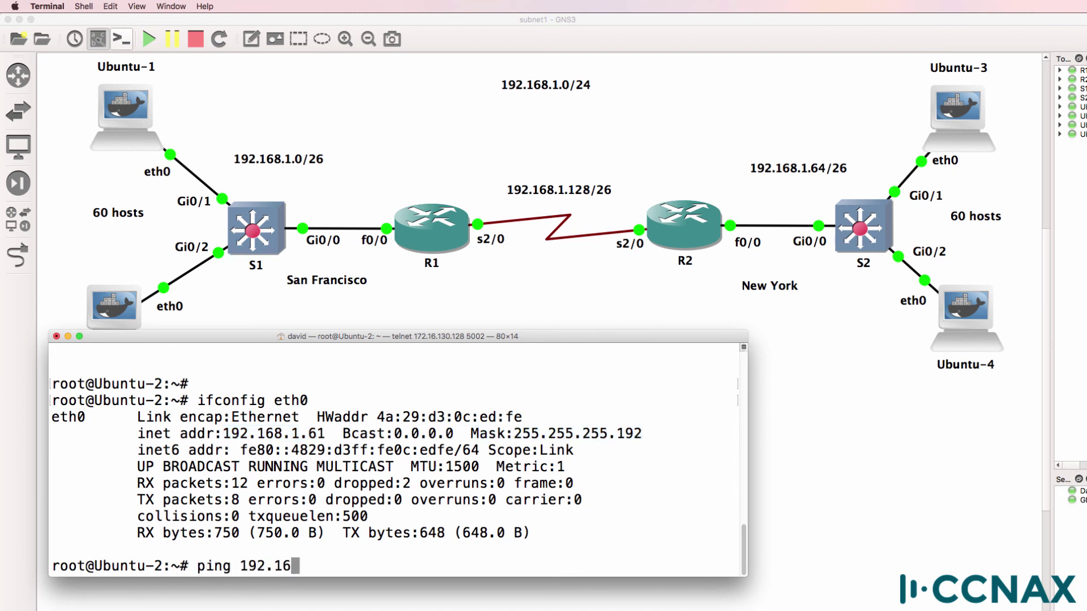
type("8.1.5")
key("BackSpace")
type("62")
key("Return")
key("ctrl+c")
key("Up")
key("BackSpace")
key("BackSpace")
type("192.168.1.1")
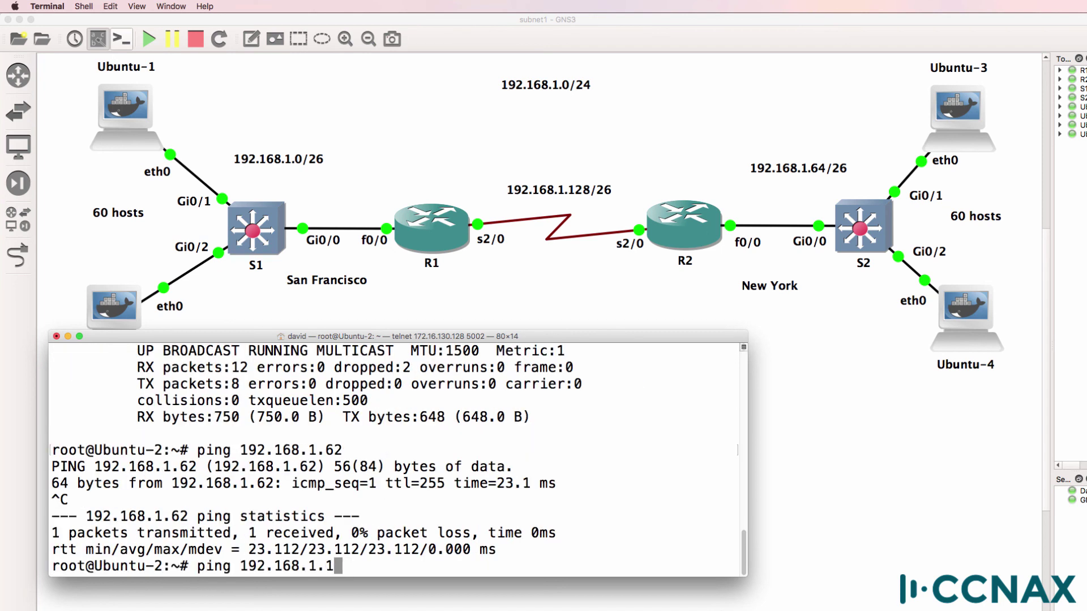
key("Return")
key("ctrl+c")
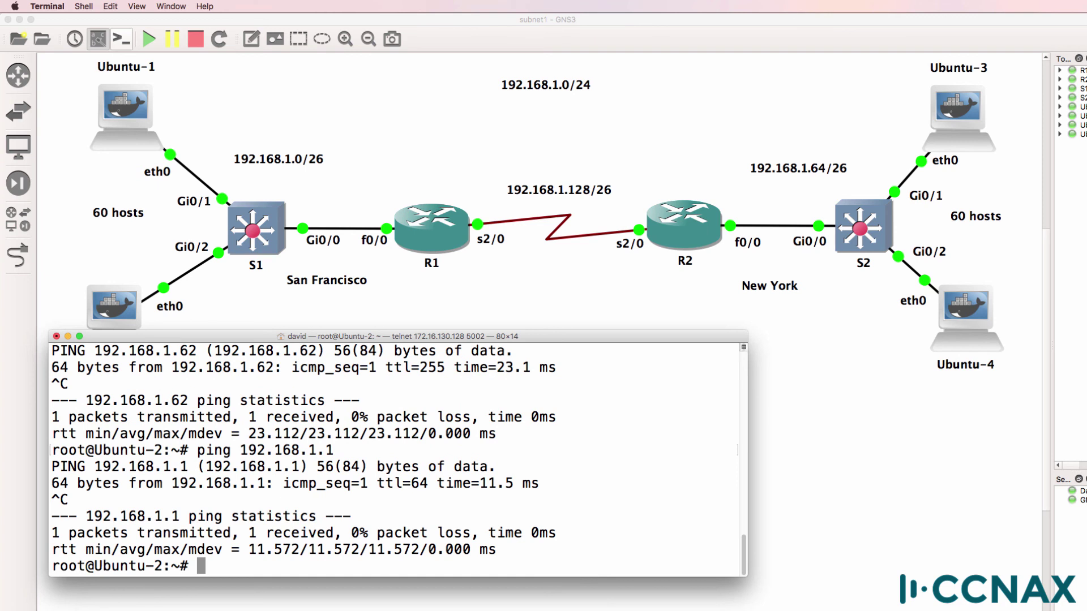
key("ctrl+l")
type("ping 192.168.1.")
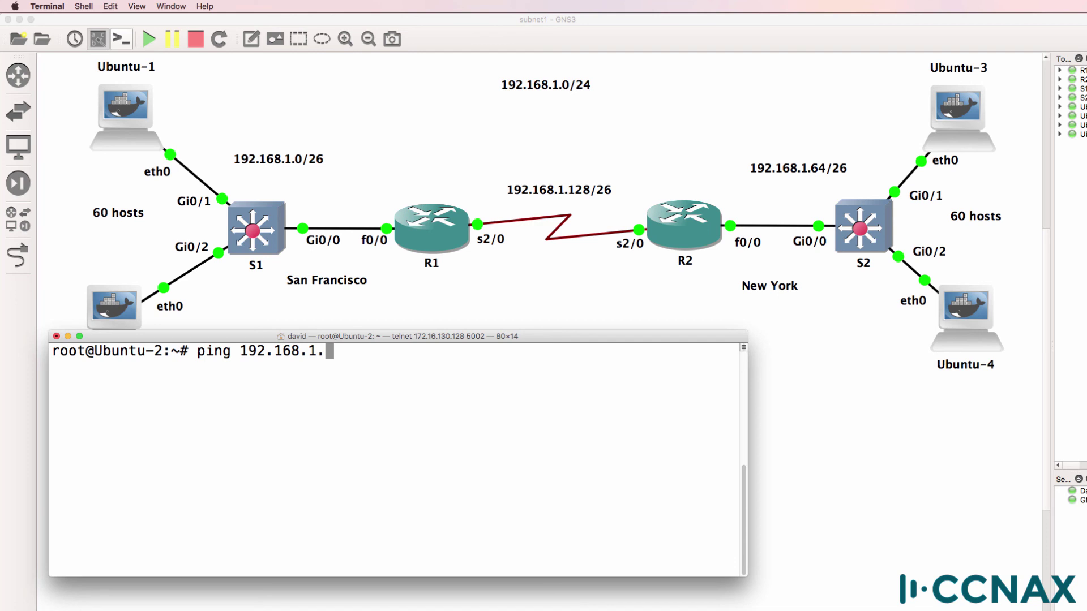
type("63")
Ping the broadcast address 192.168.1.63, then again with -b, getting replies from 192.168.1.62
key("Return")
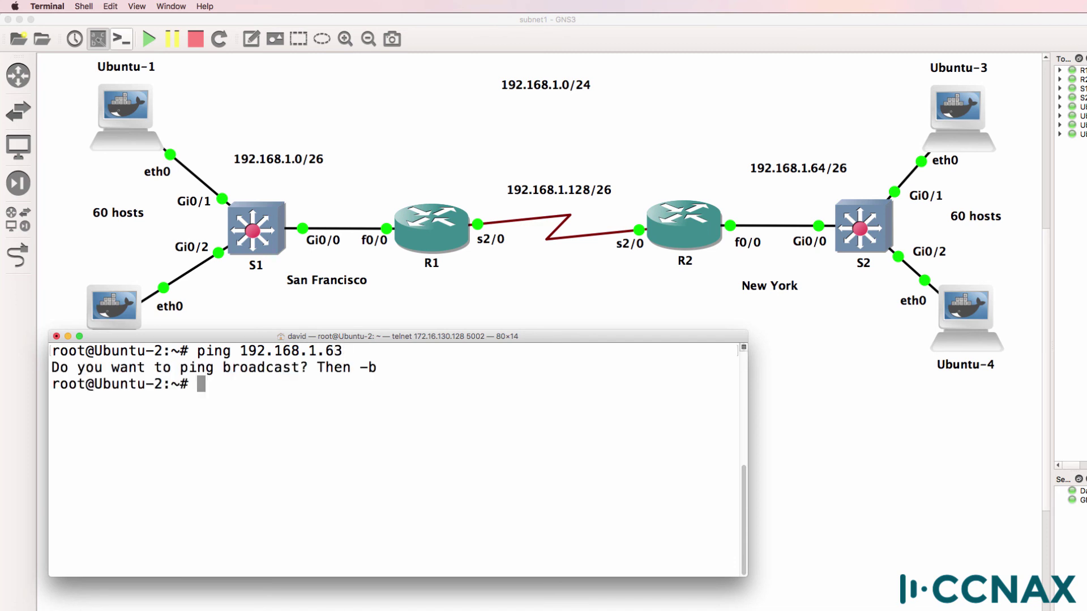
key("Up")
type("-b")
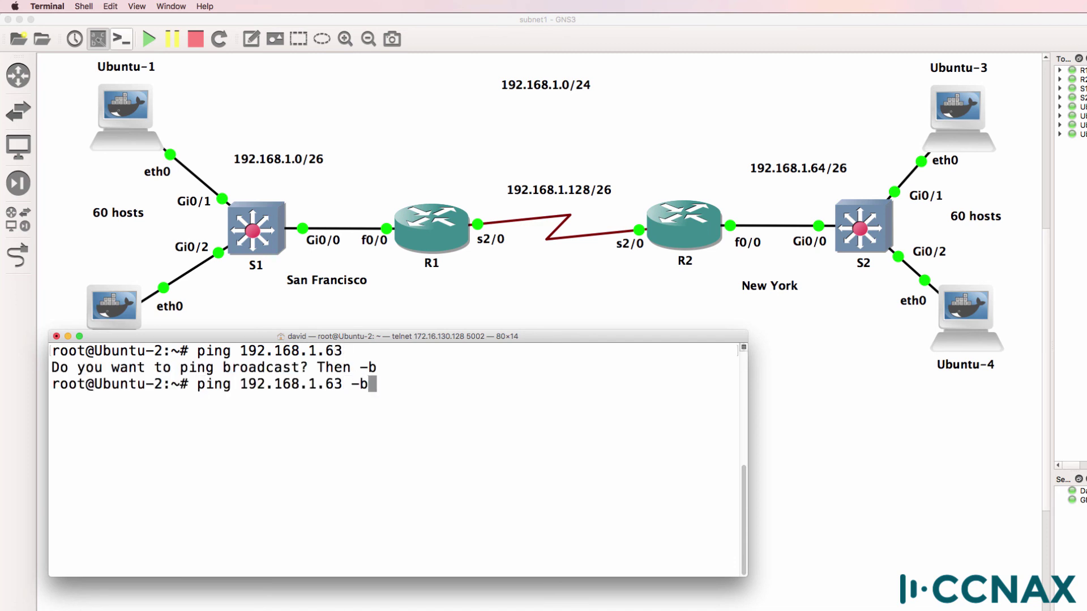
key("Return")
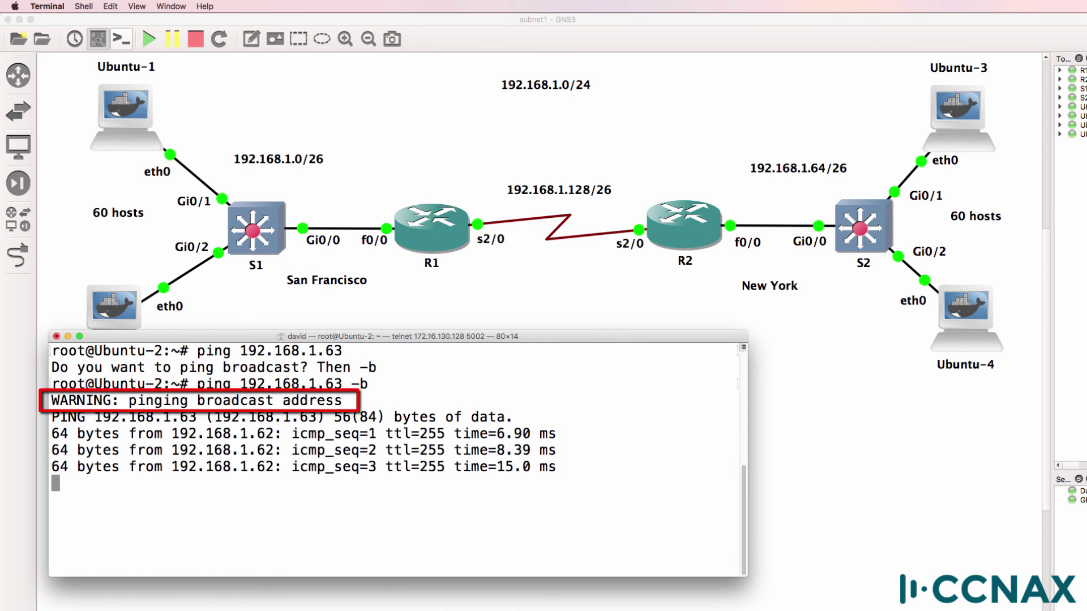
key("ctrl+c")
Rerun the broadcast ping to 192.168.1.63 -b twice more
key("Up")
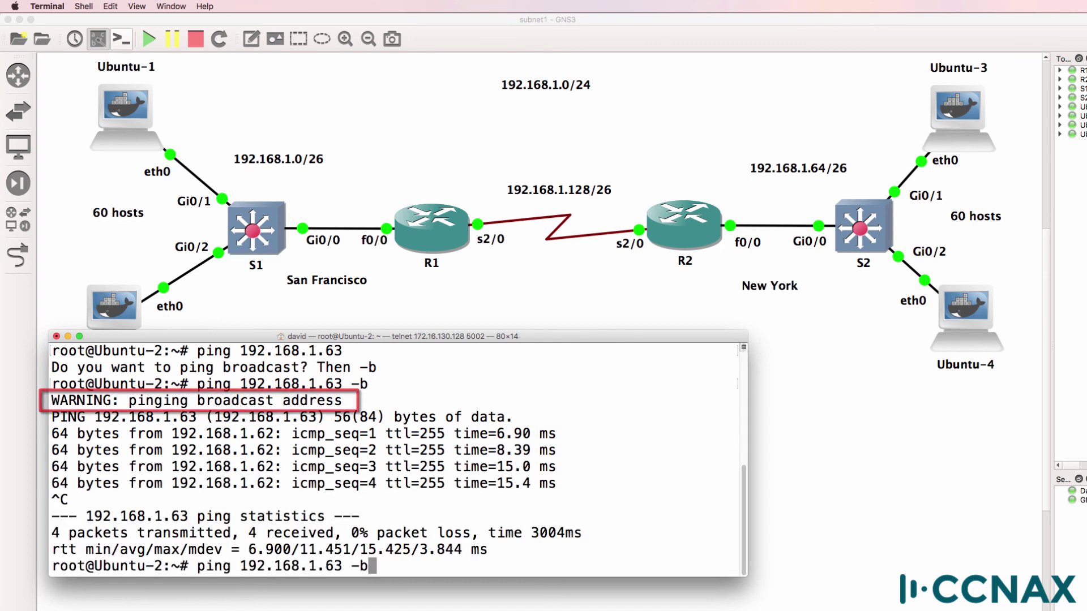
key("Return")
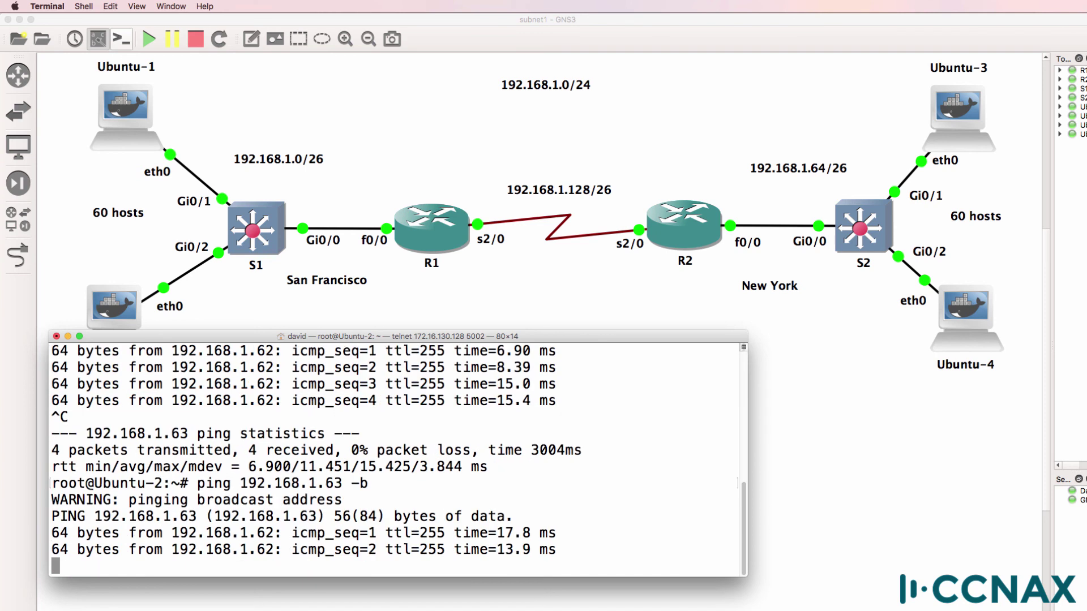
key("ctrl+c")
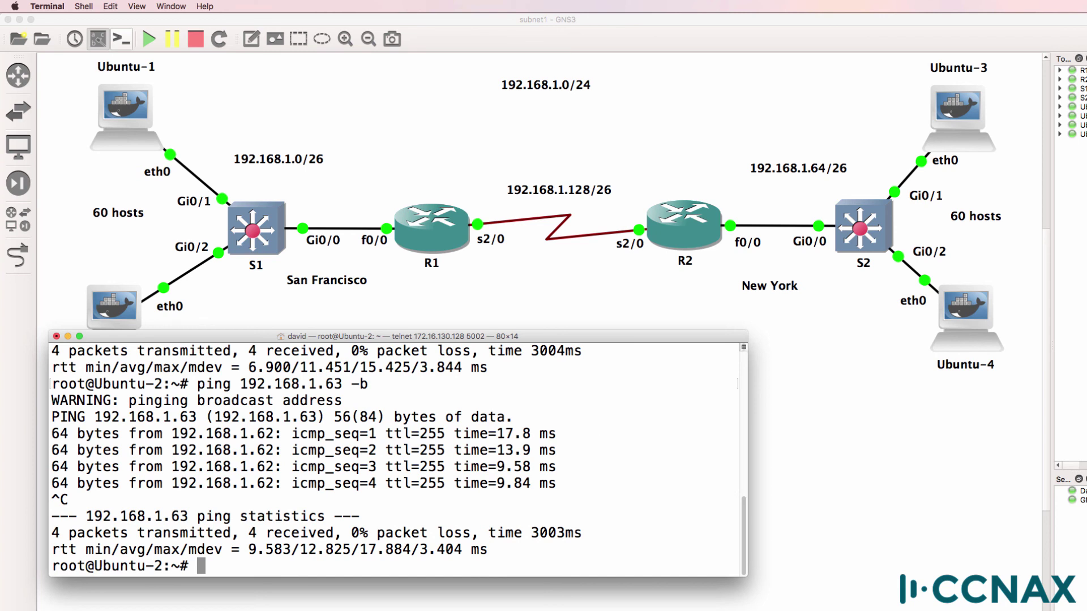
key("Up")
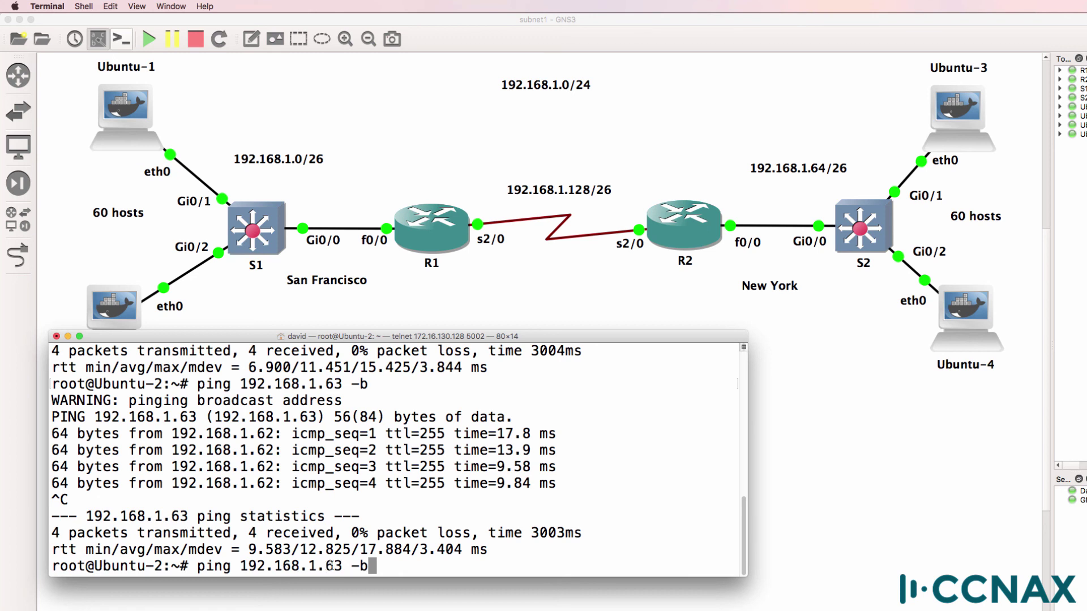
key("Return")
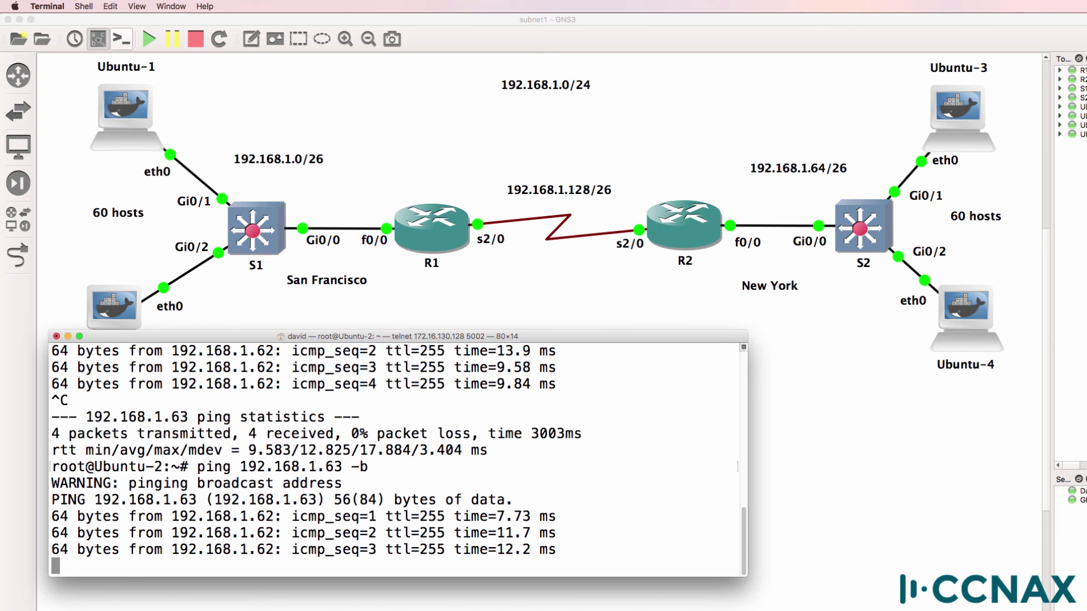
key("ctrl+c")
left_click(424, 139)
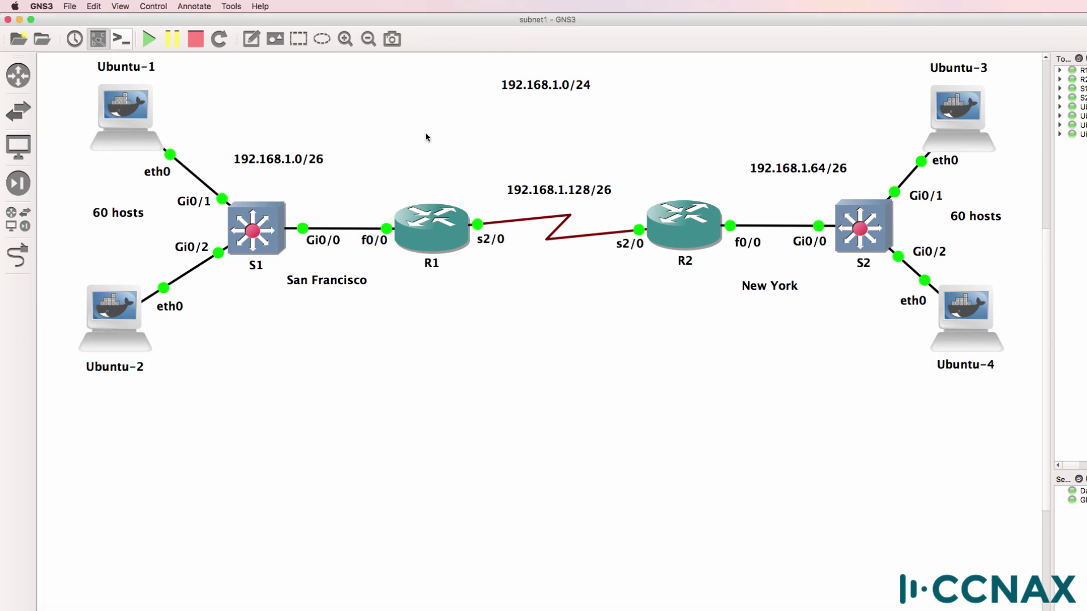